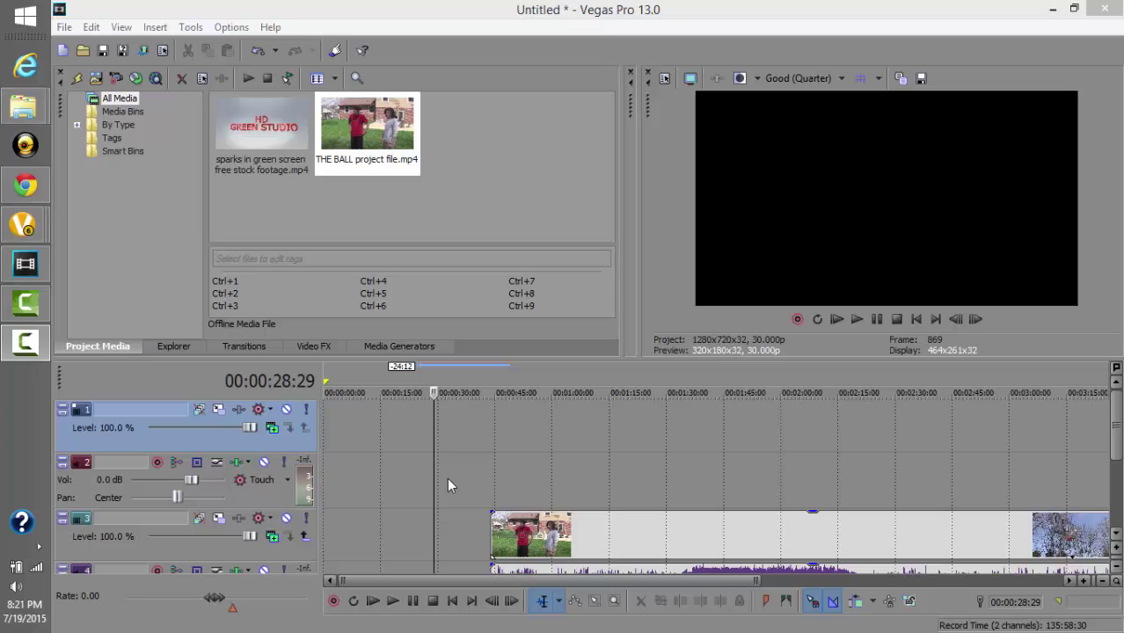
- Scrub the backyard clip between about 30 and 49 seconds, then bring up Chrome's downloads page
click(447, 477)
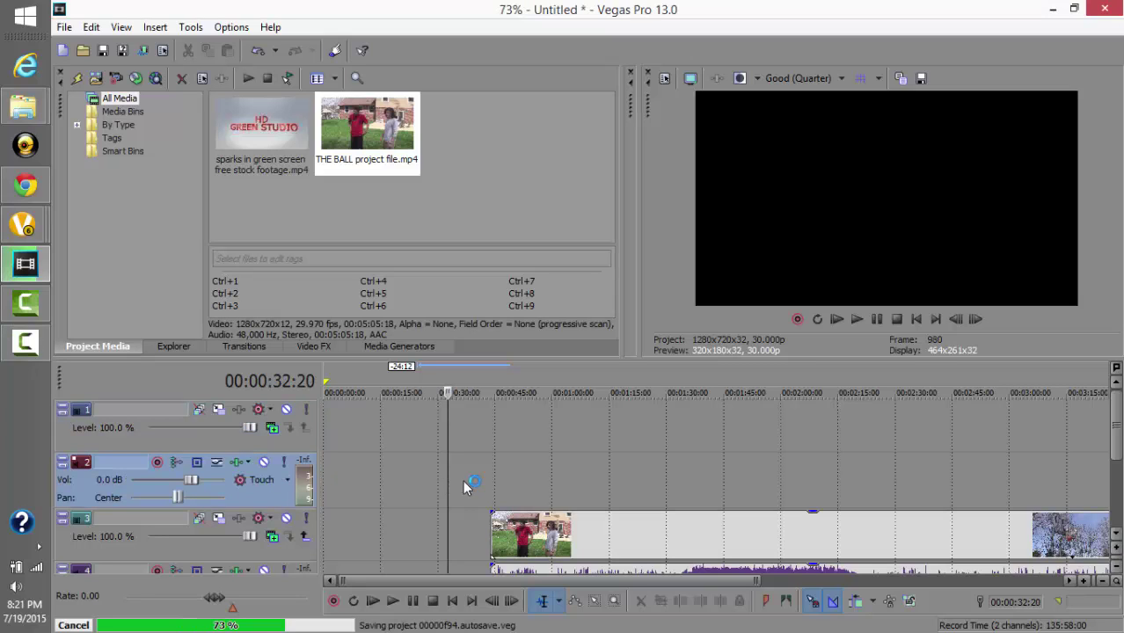
click(439, 475)
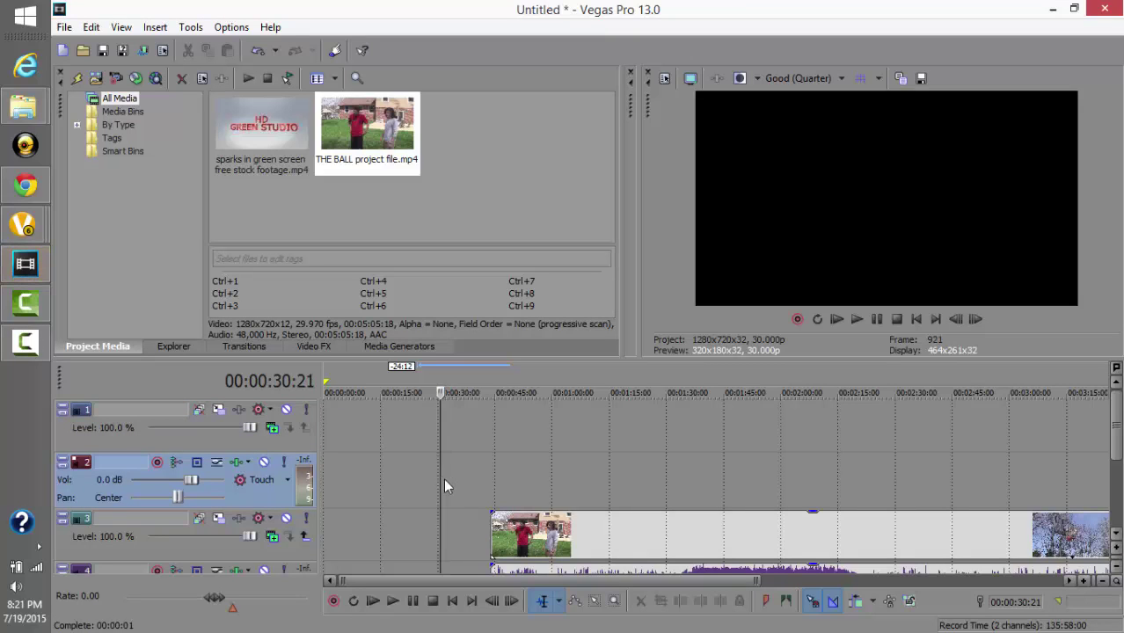
click(492, 476)
click(511, 472)
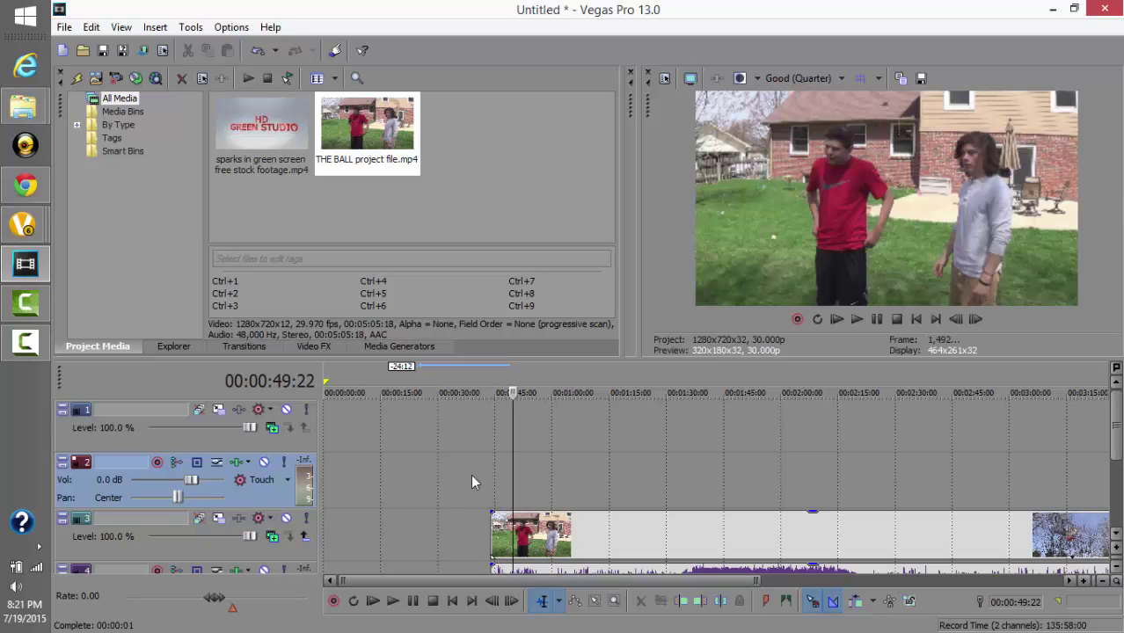
click(472, 474)
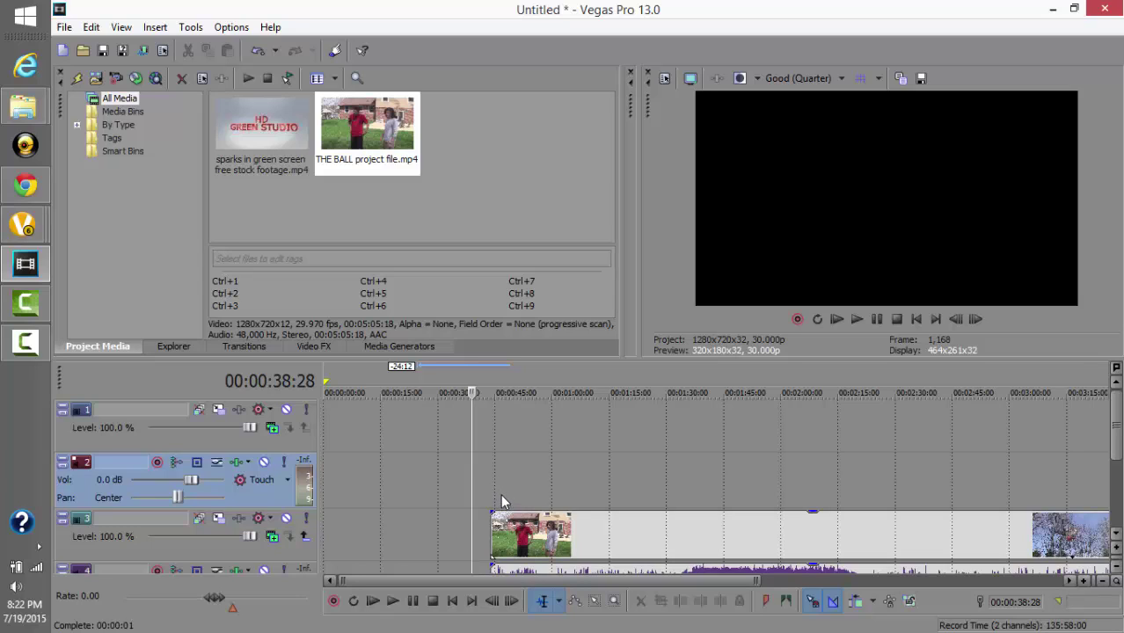
click(500, 491)
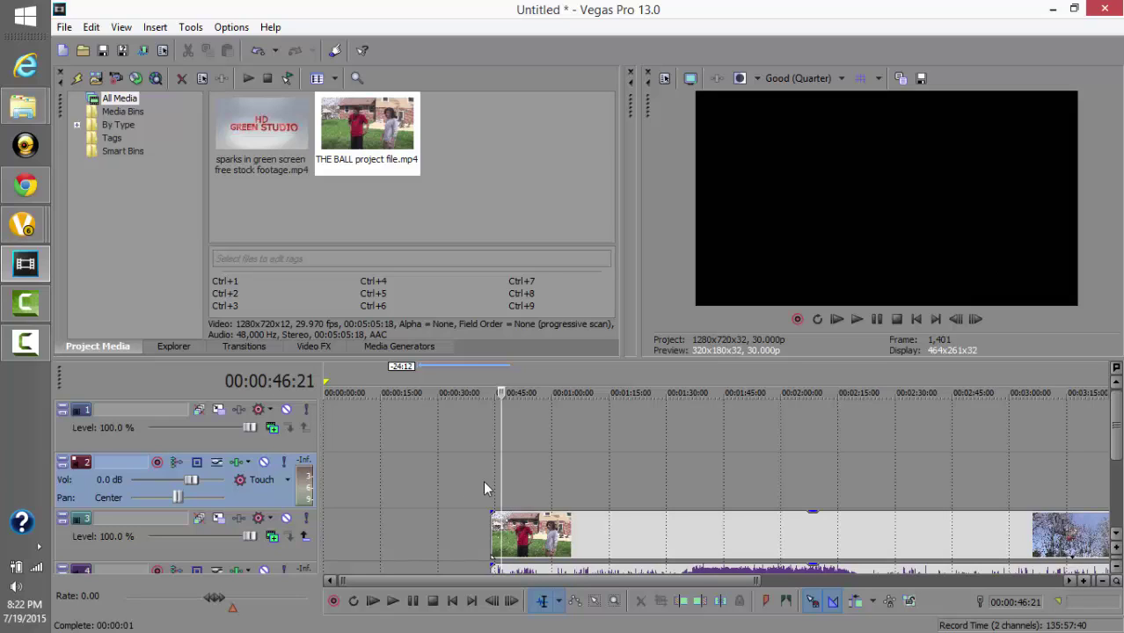
click(483, 483)
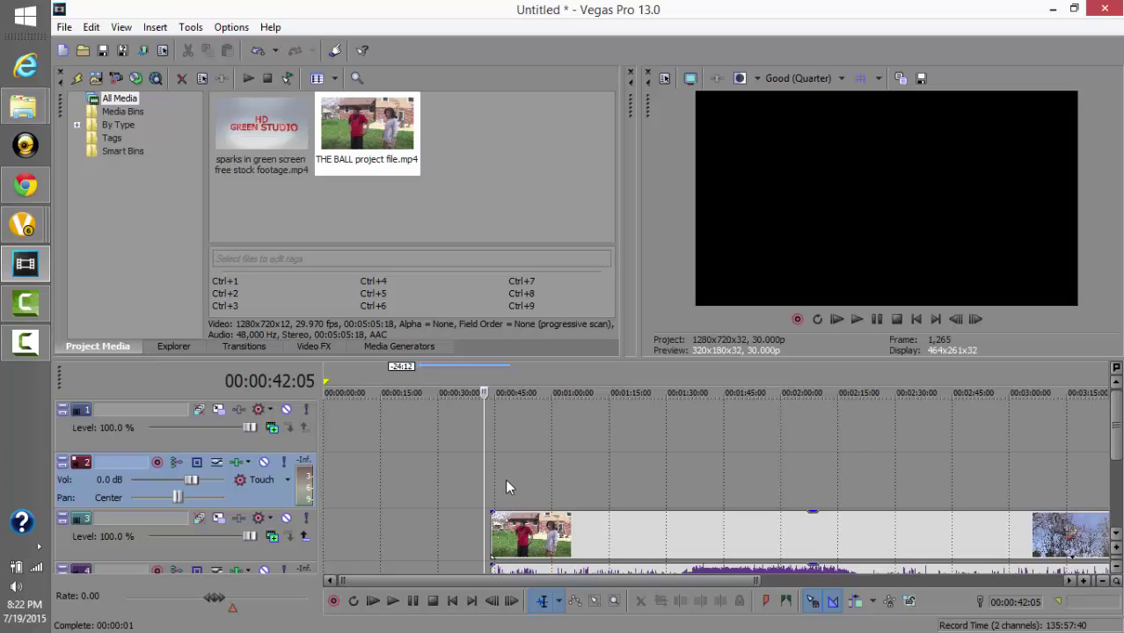
click(512, 483)
click(489, 483)
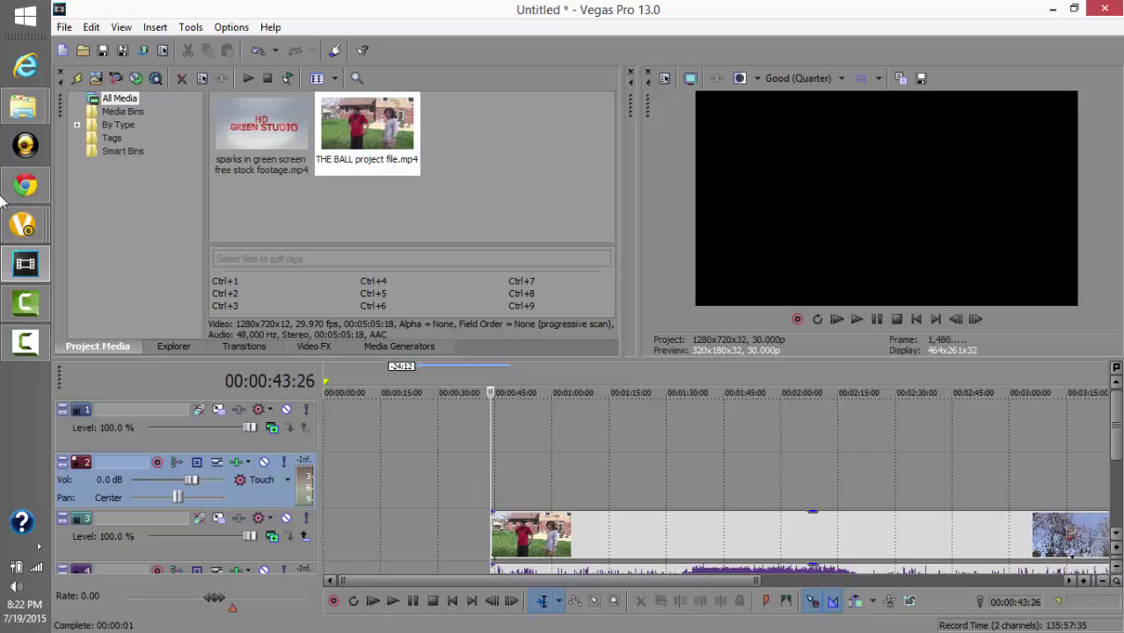
mouse_move(25, 185)
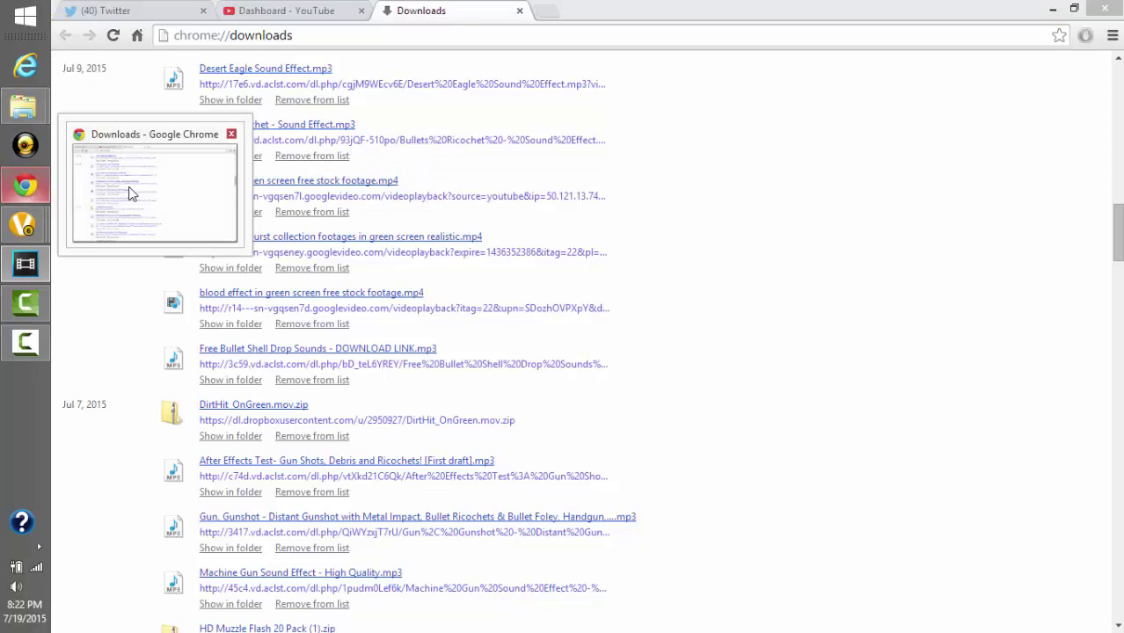
click(129, 194)
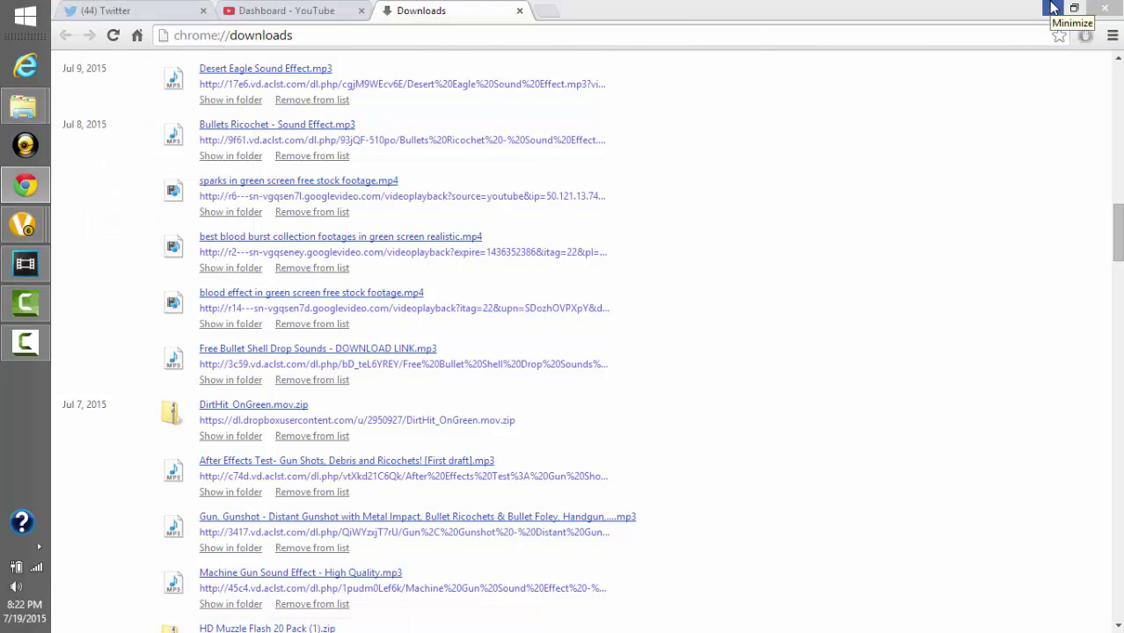
- Drag 'sparks in green screen free stock footage.mp4' from the Downloads folder onto the Vegas timeline
click(1052, 8)
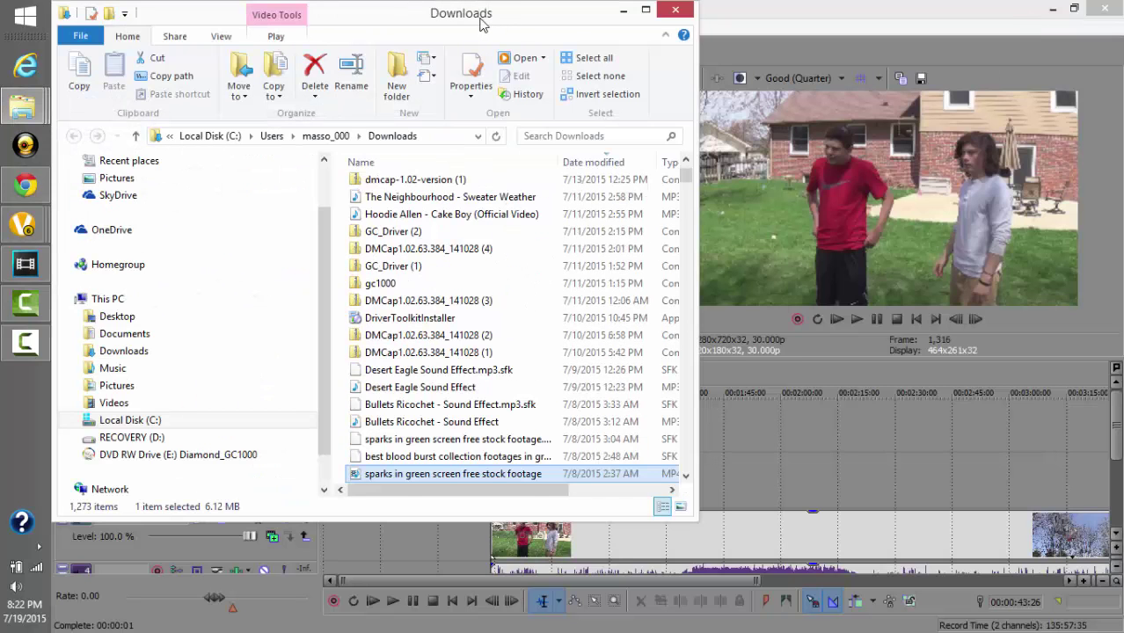
drag(499, 24, 374, 46)
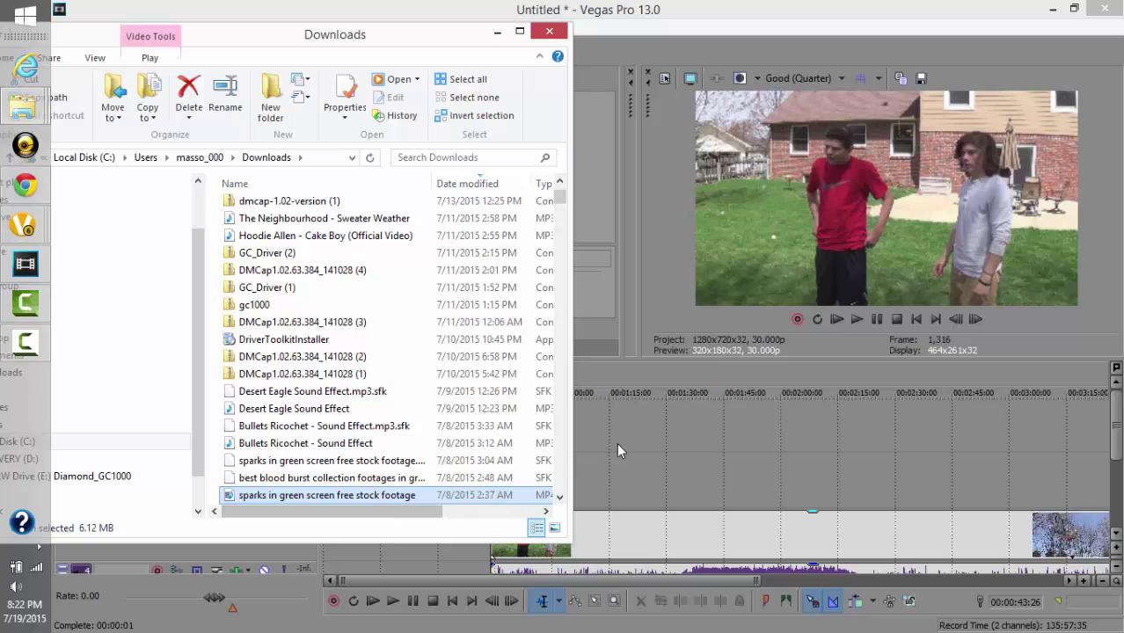
drag(617, 446, 617, 447)
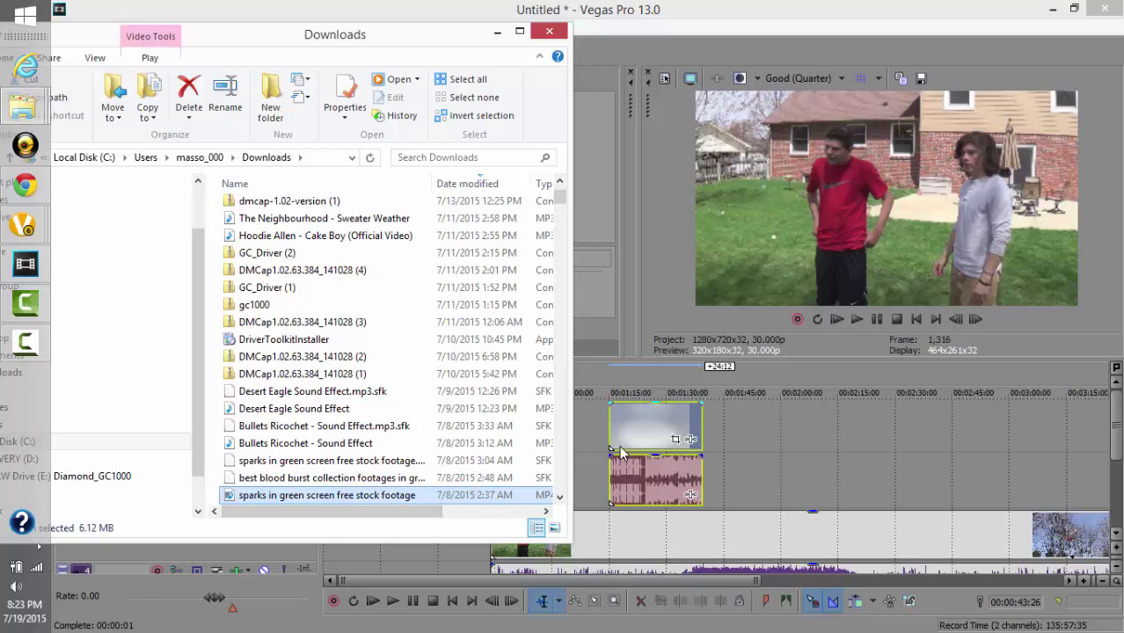
click(496, 32)
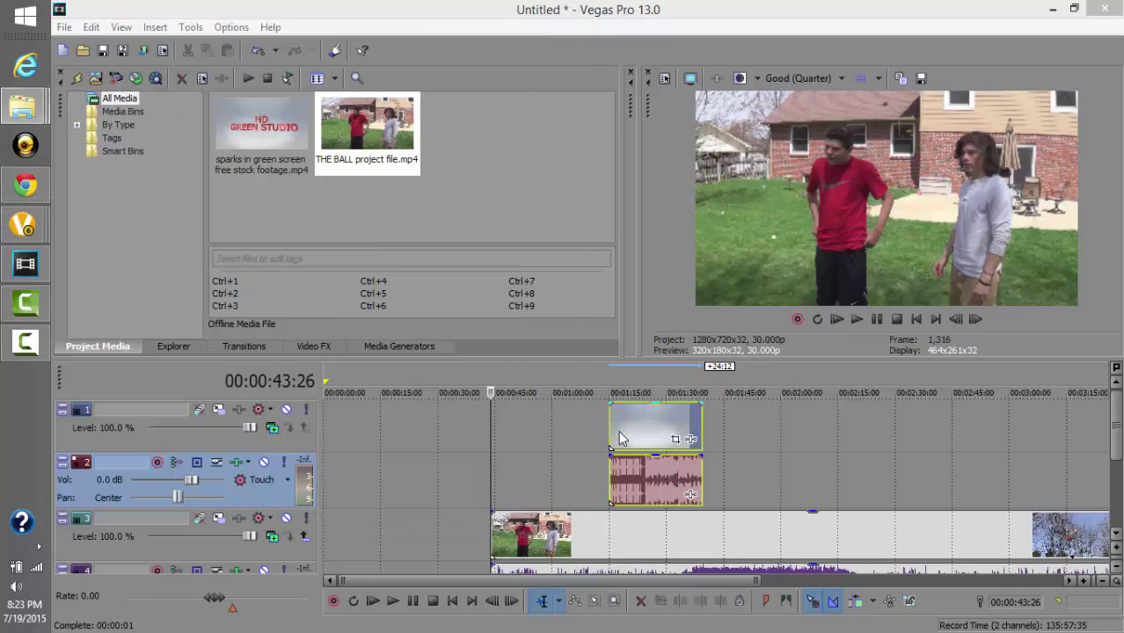
- Move the sparks clip and its audio to start around 13 seconds and scrub through it
drag(621, 426, 384, 429)
click(387, 430)
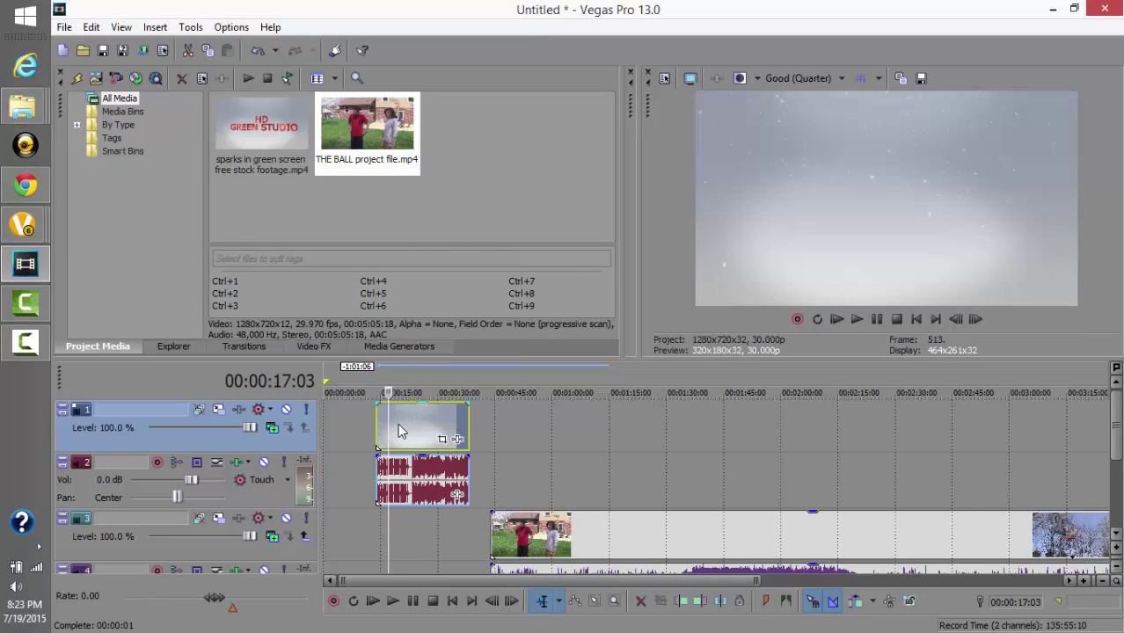
click(397, 430)
click(417, 425)
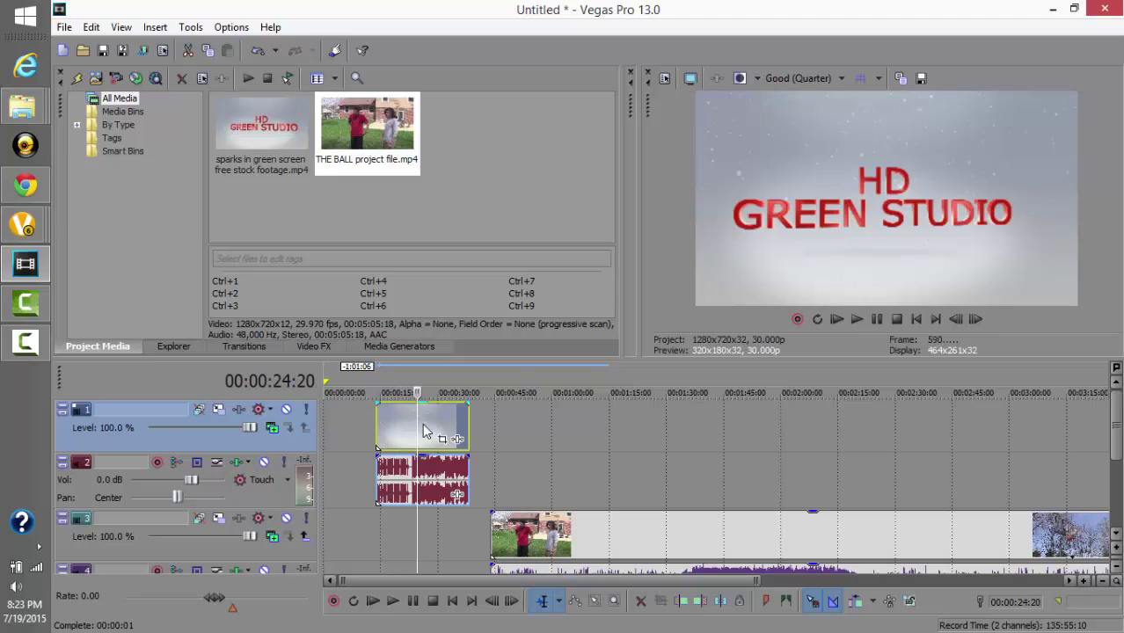
click(432, 423)
click(419, 429)
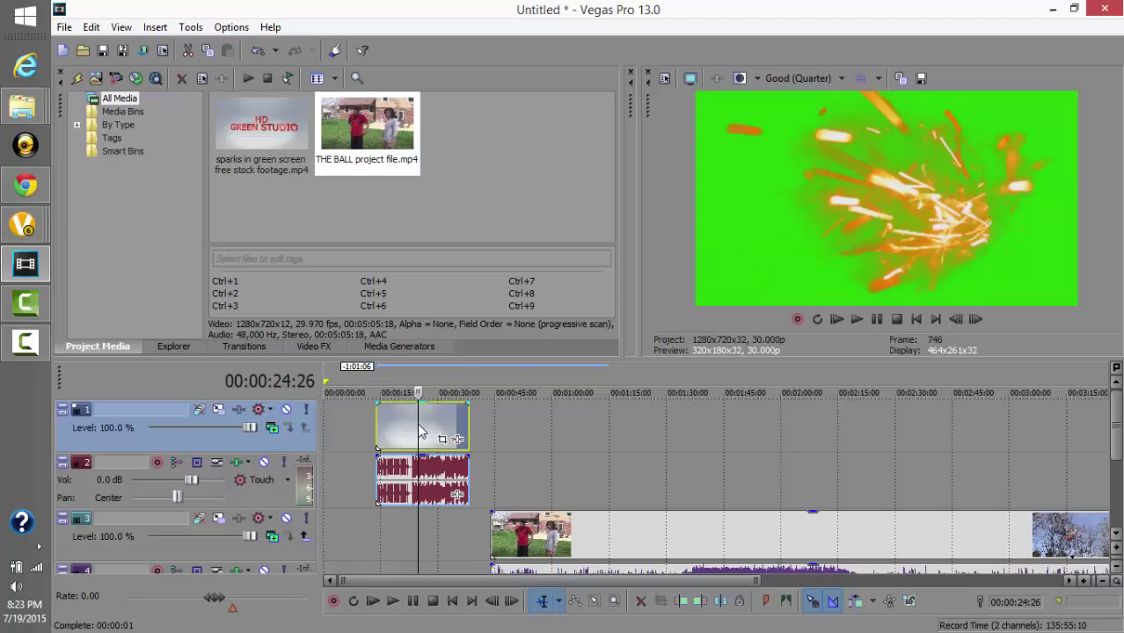
click(431, 424)
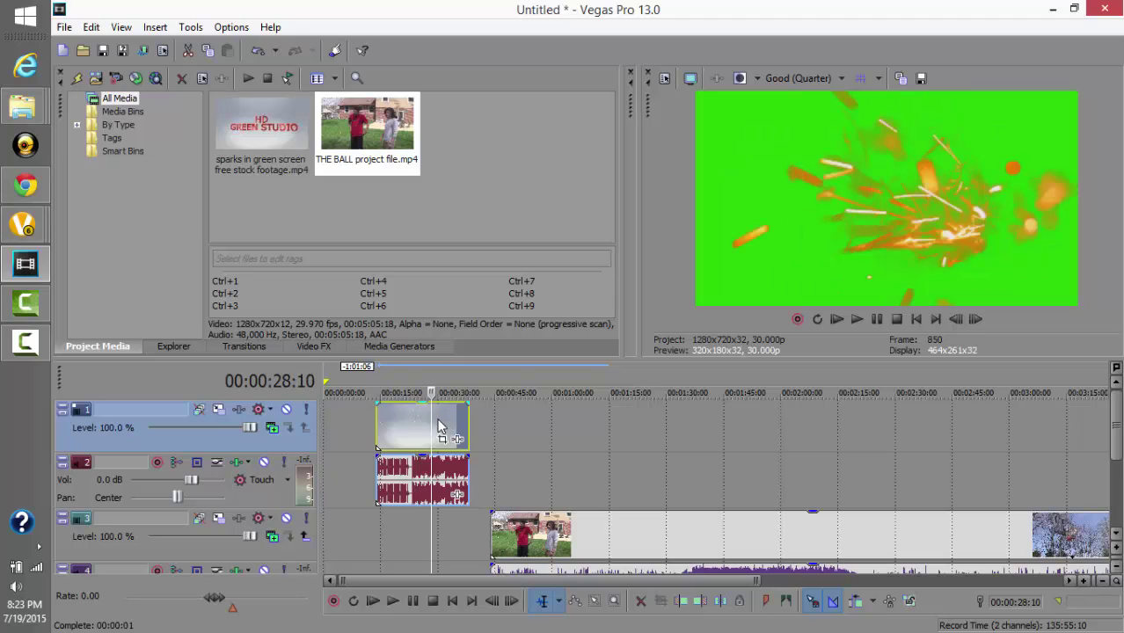
click(442, 428)
- Play the sparks clip from about 23 seconds, pause, and park the playhead near 28 seconds
click(914, 319)
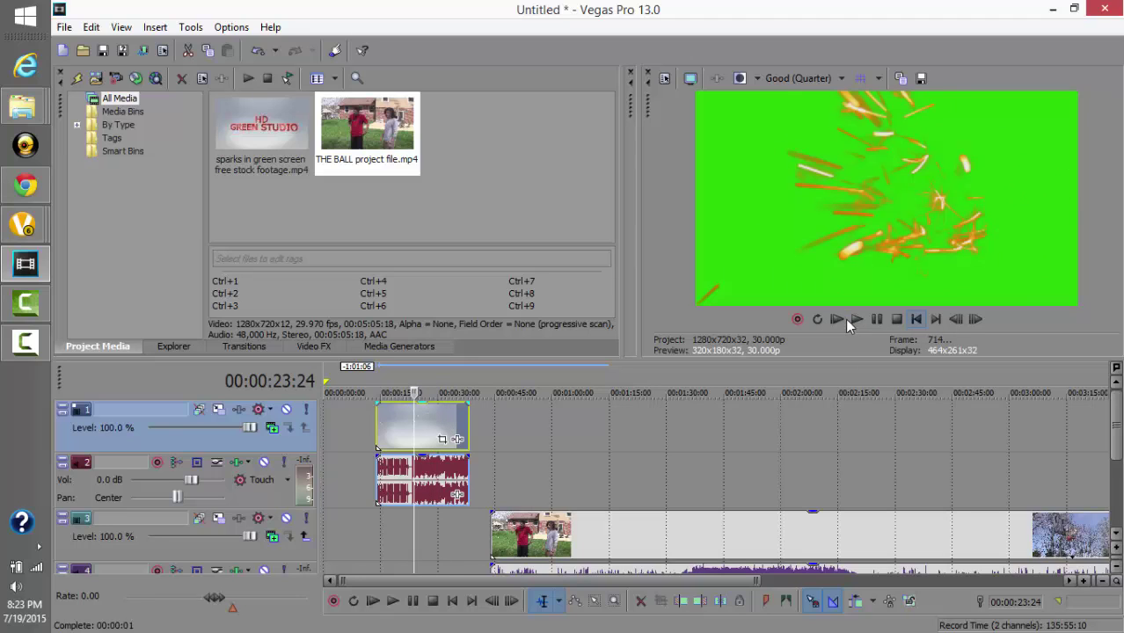
click(859, 321)
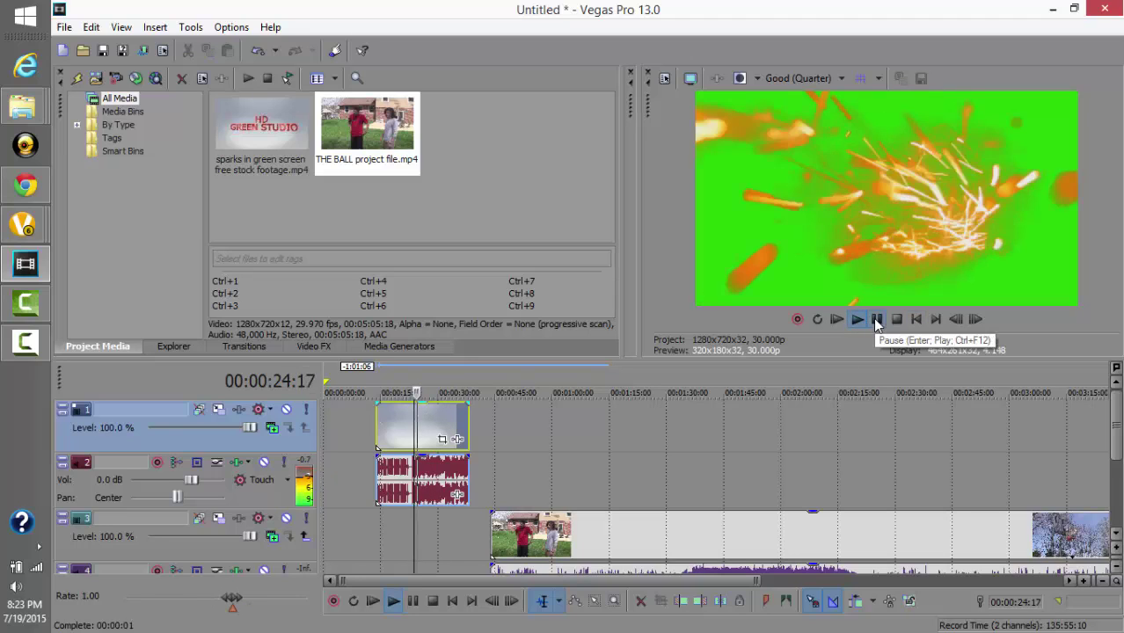
click(876, 320)
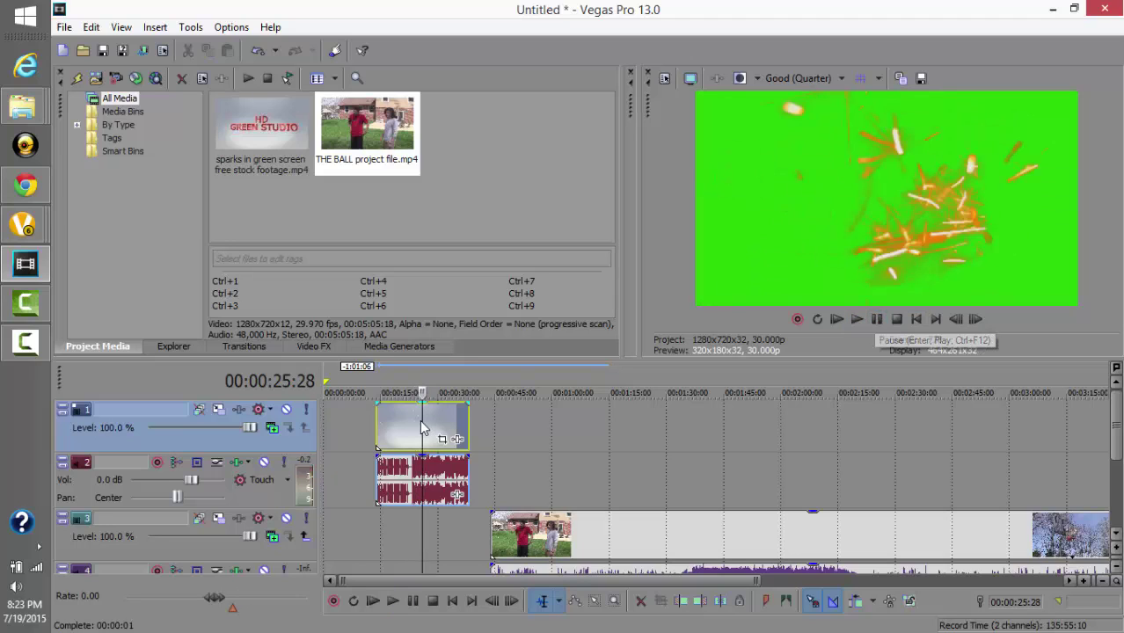
click(434, 428)
click(443, 428)
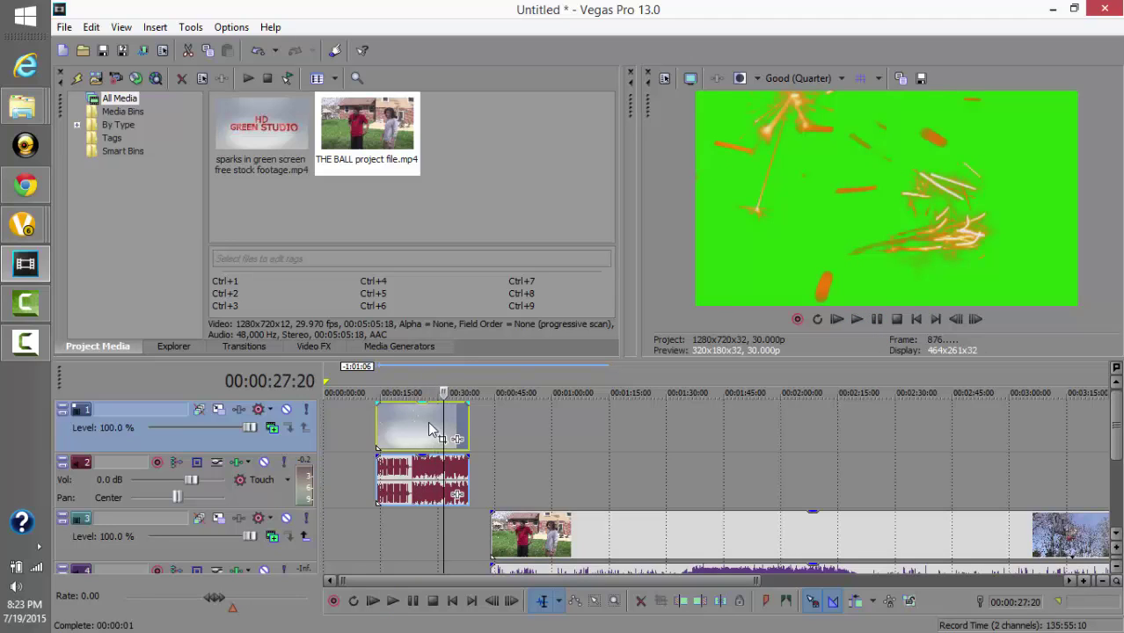
click(431, 428)
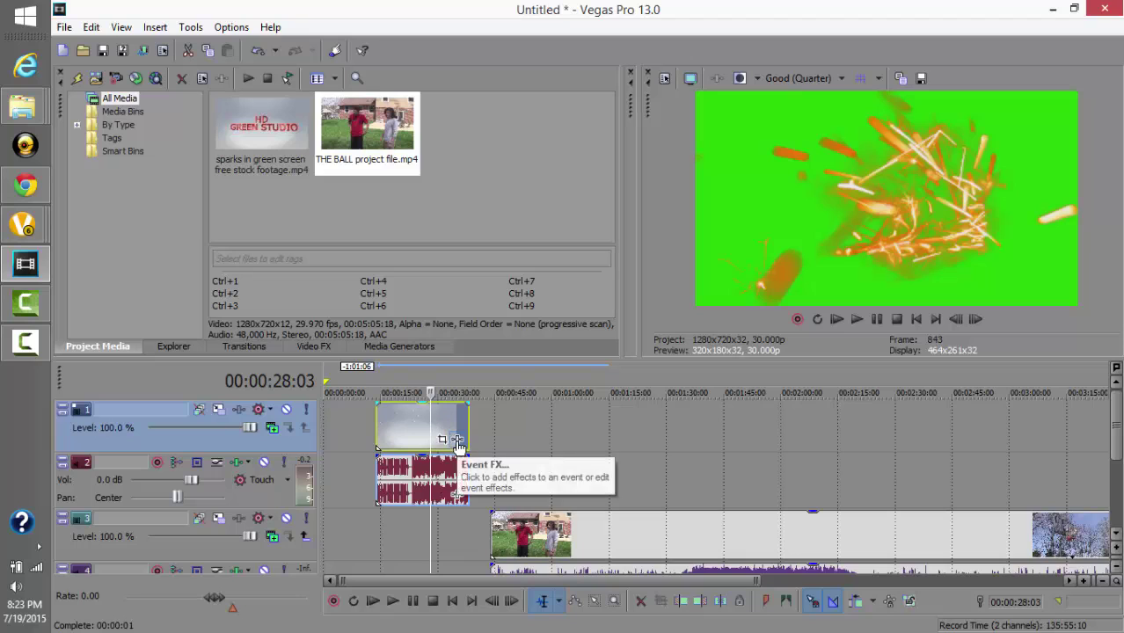
- Apply the Sony Chroma Keyer to the sparks clip through its Event FX Plug-In Chooser
click(458, 441)
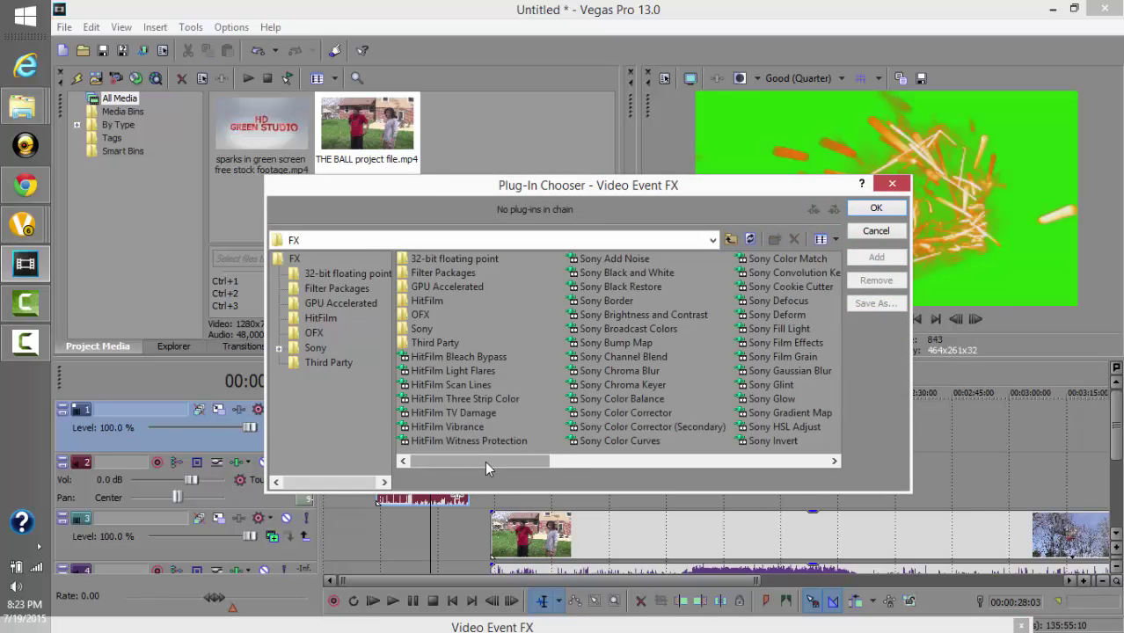
drag(484, 461, 529, 465)
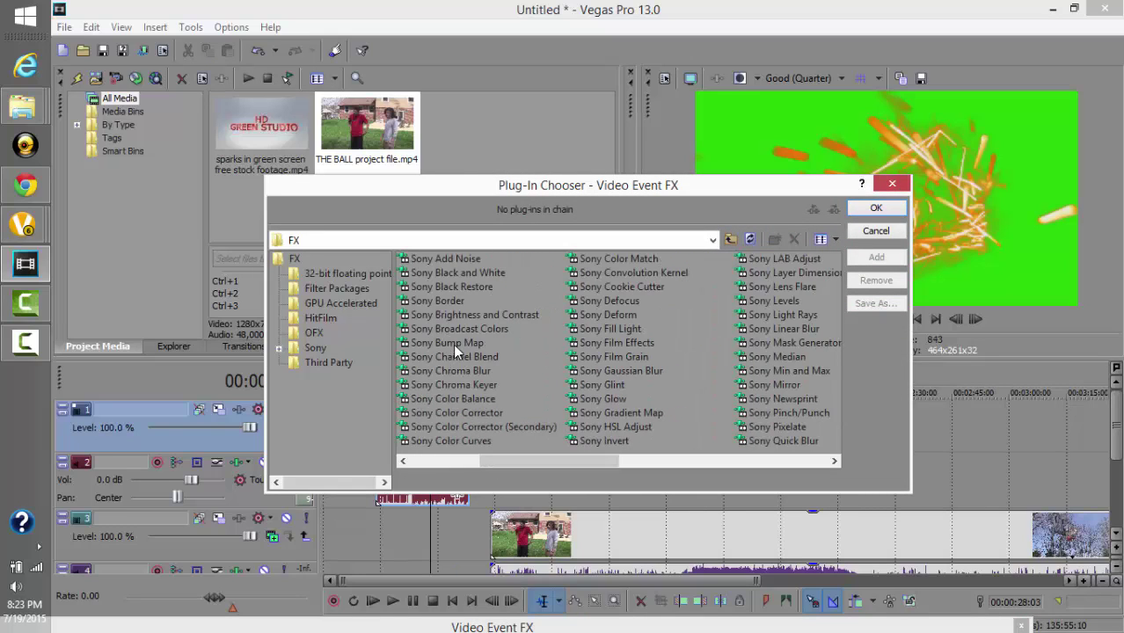
double_click(467, 392)
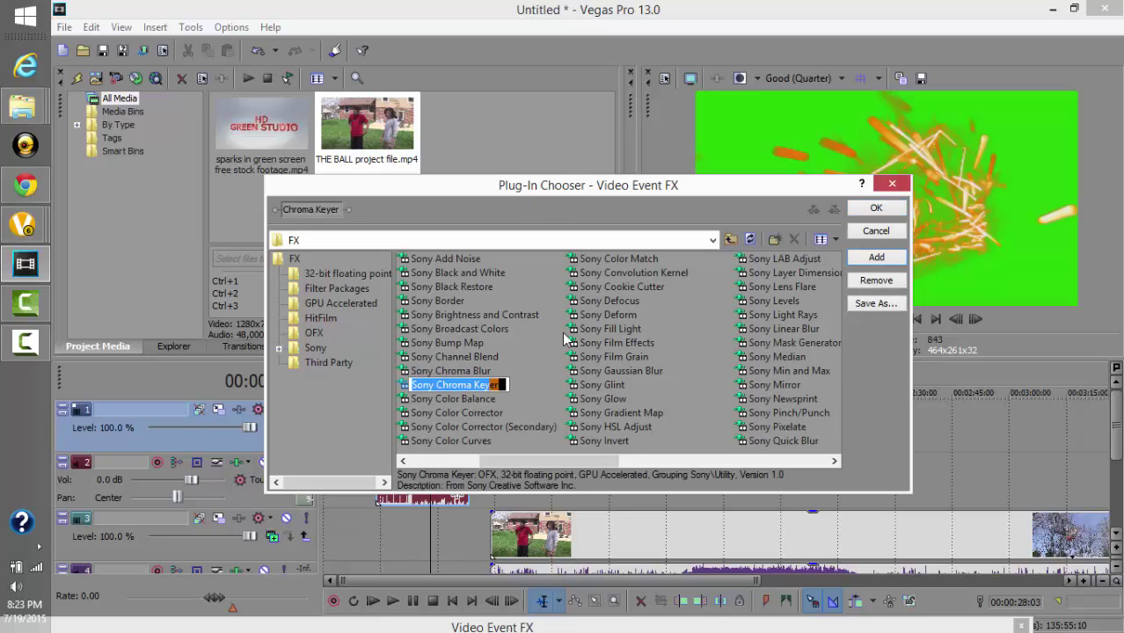
click(513, 388)
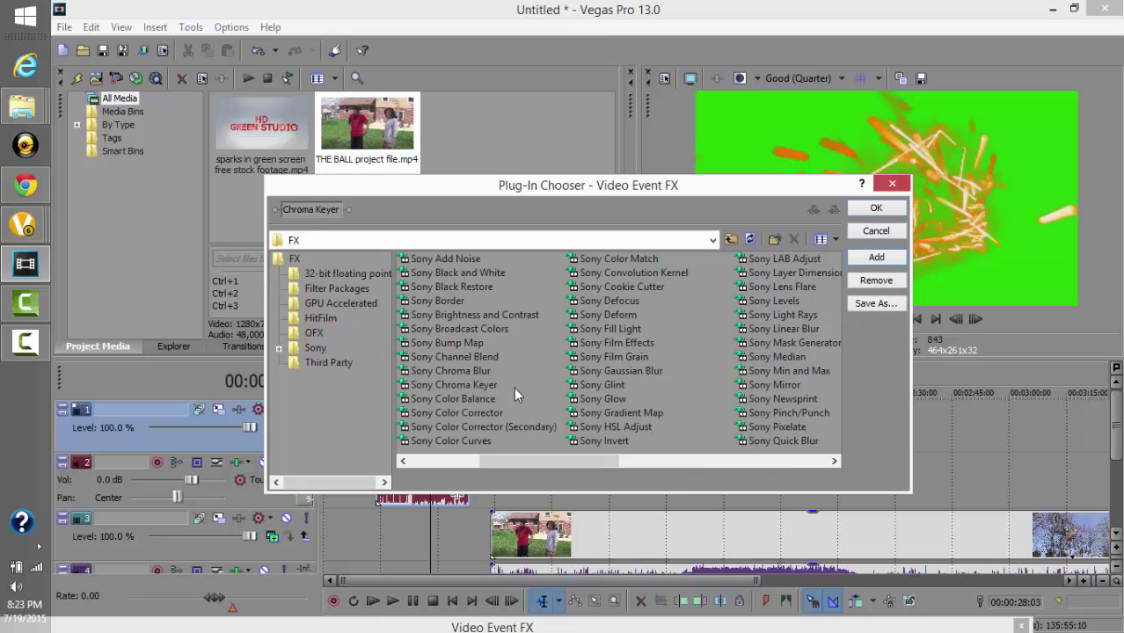
click(484, 381)
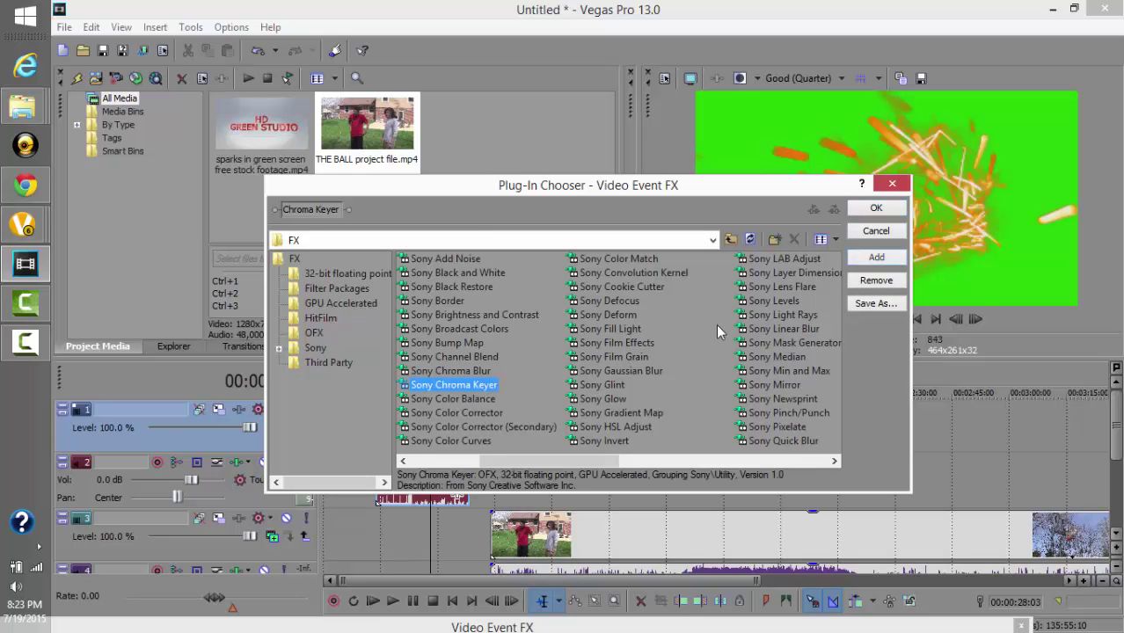
click(876, 209)
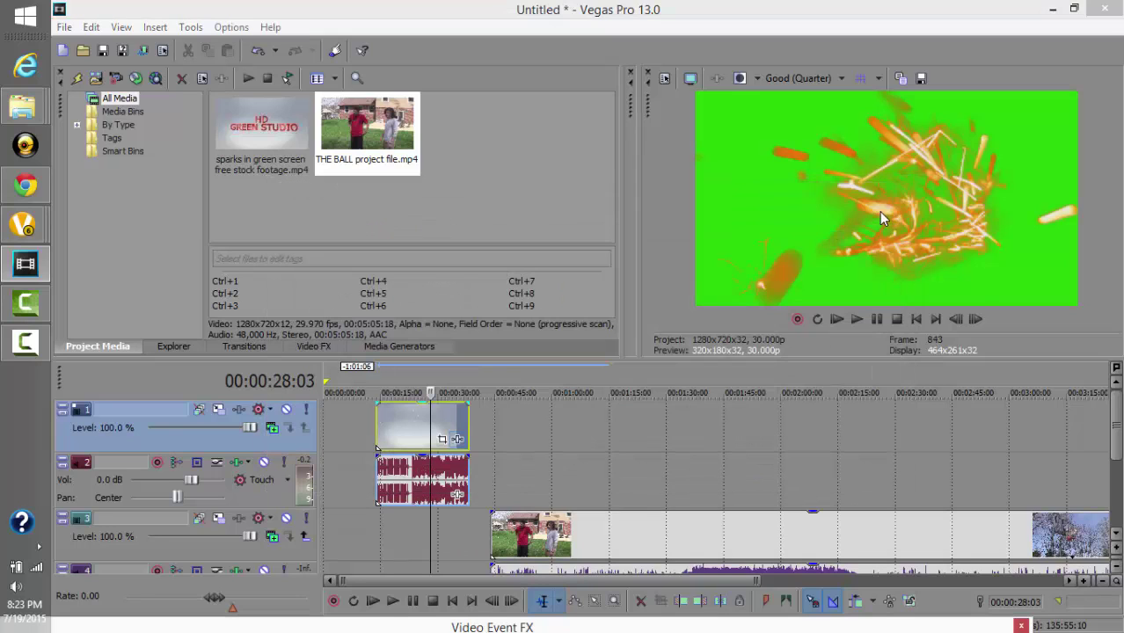
click(455, 440)
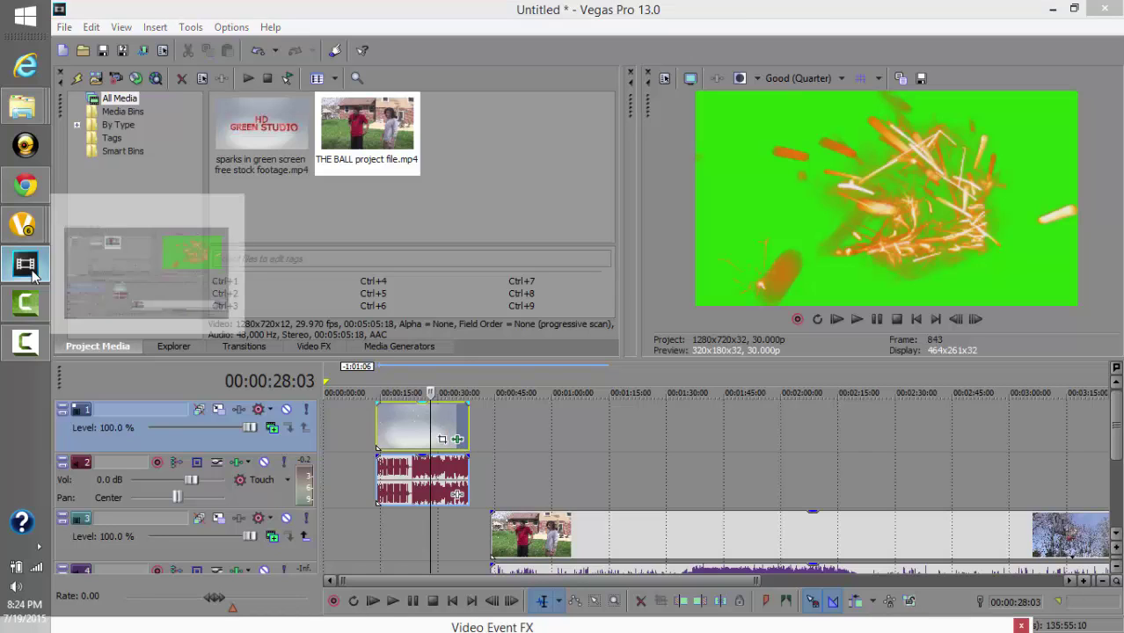
- Sample the sparks clip's green background with the Chroma Keyer's key-colour eyedropper
click(154, 263)
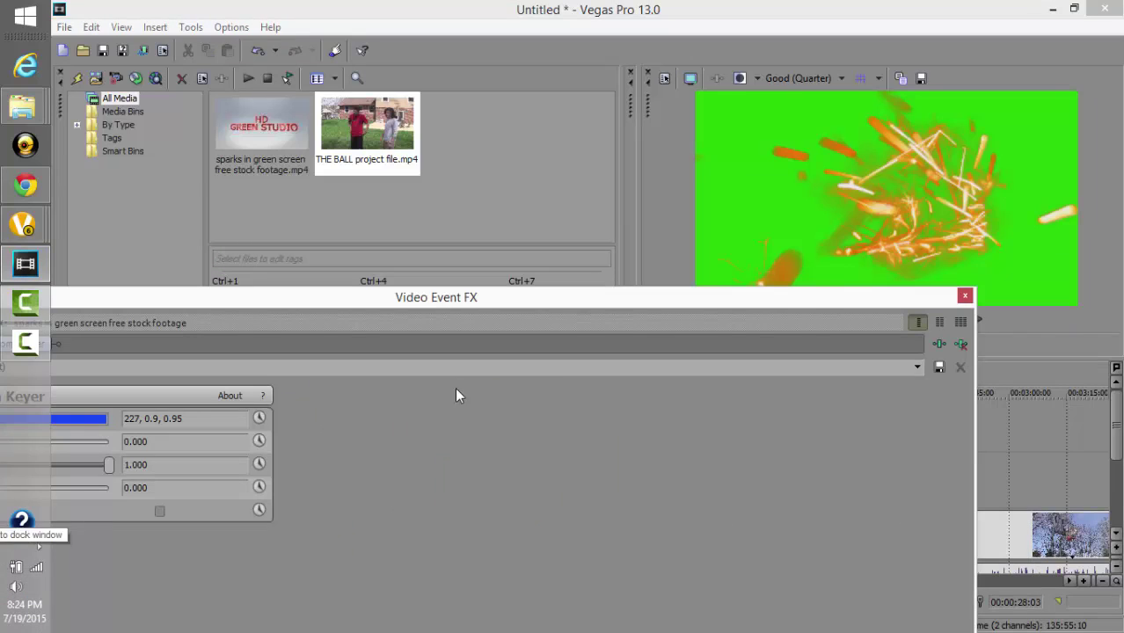
drag(612, 301, 796, 311)
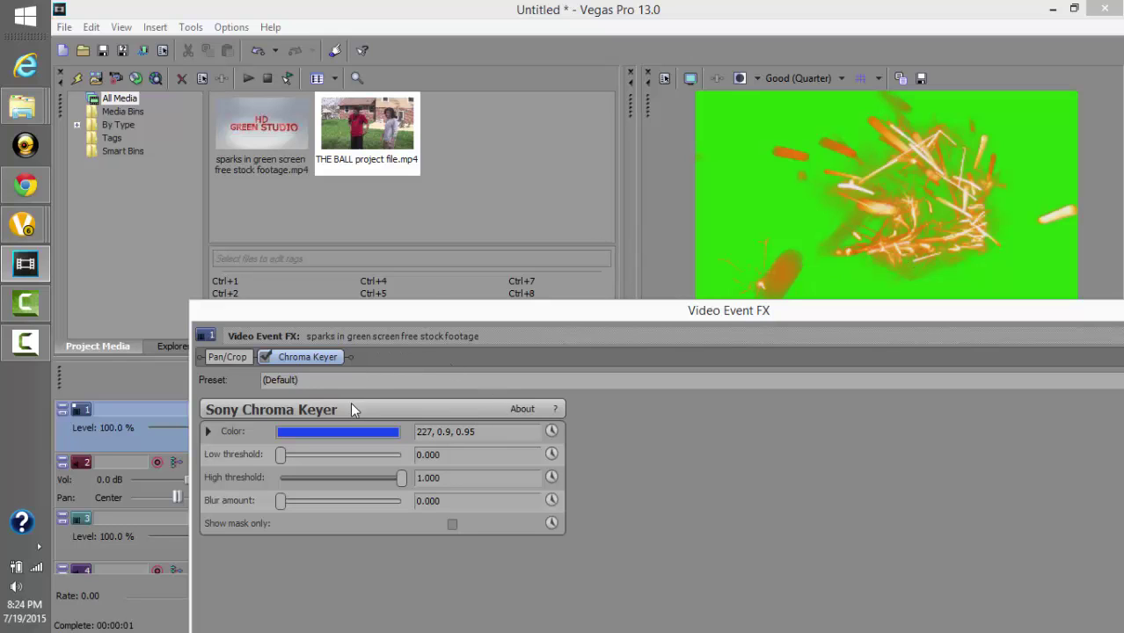
click(317, 435)
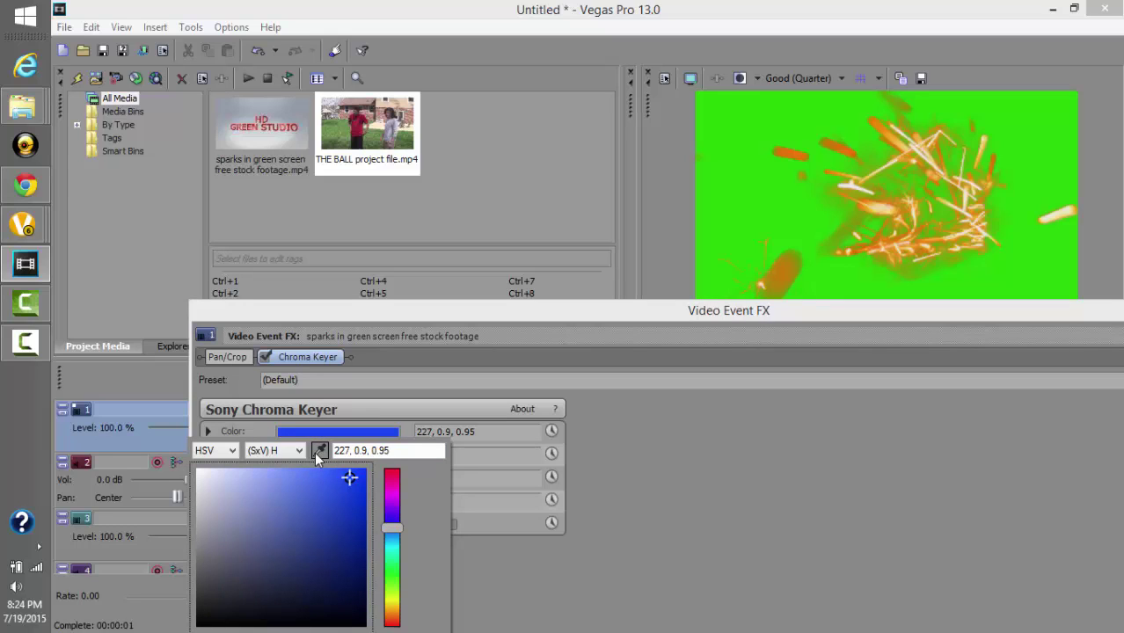
click(318, 452)
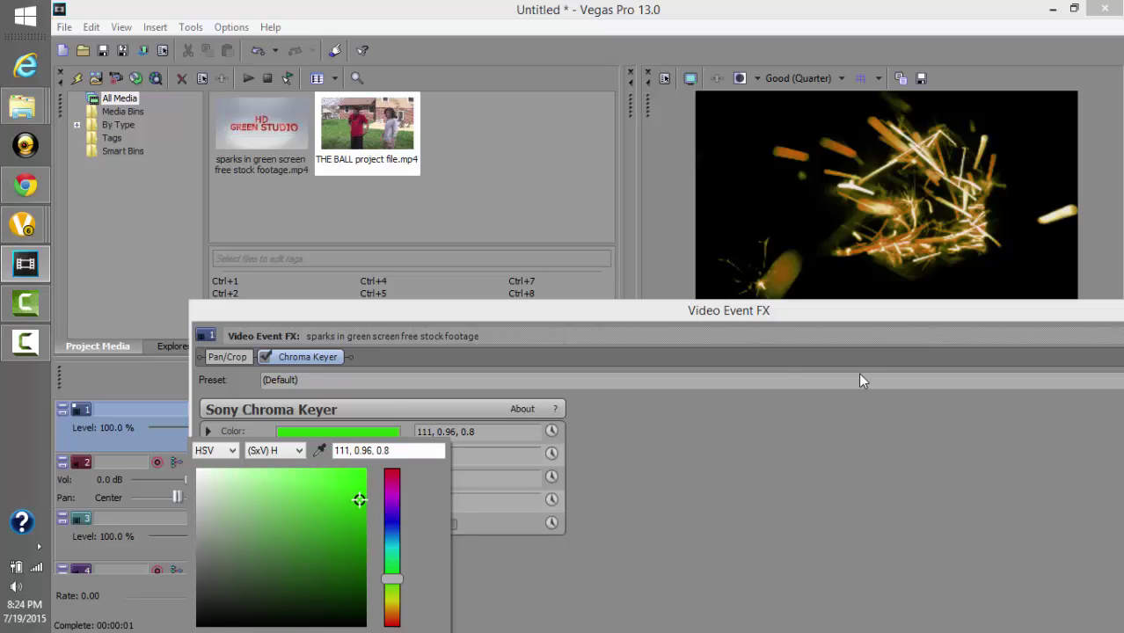
- Set Chroma Keyer Blur amount to 0.061 and Low threshold to 0.116, then close the settings
click(662, 503)
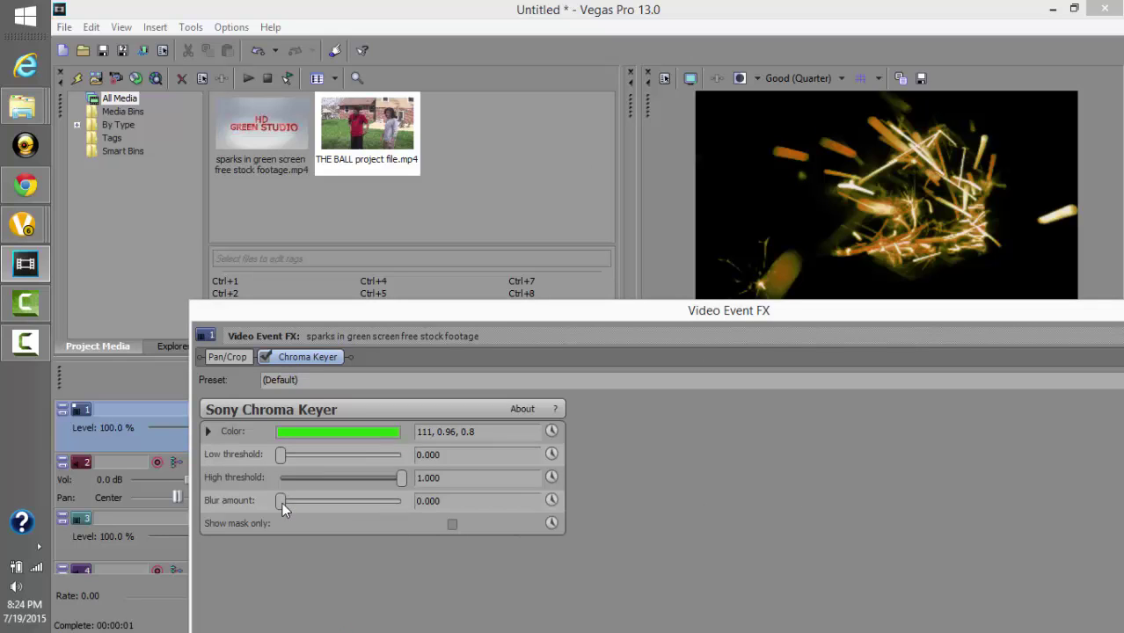
drag(281, 502, 276, 500)
drag(287, 456, 293, 460)
drag(717, 311, 684, 405)
drag(602, 404, 547, 243)
drag(696, 230, 696, 232)
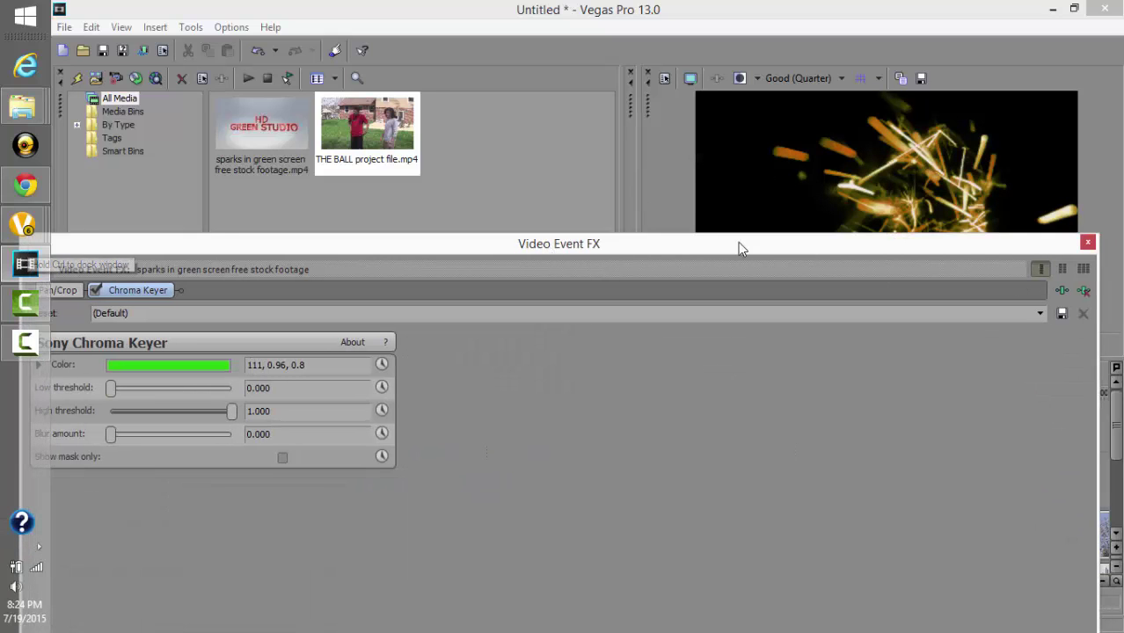
click(1088, 245)
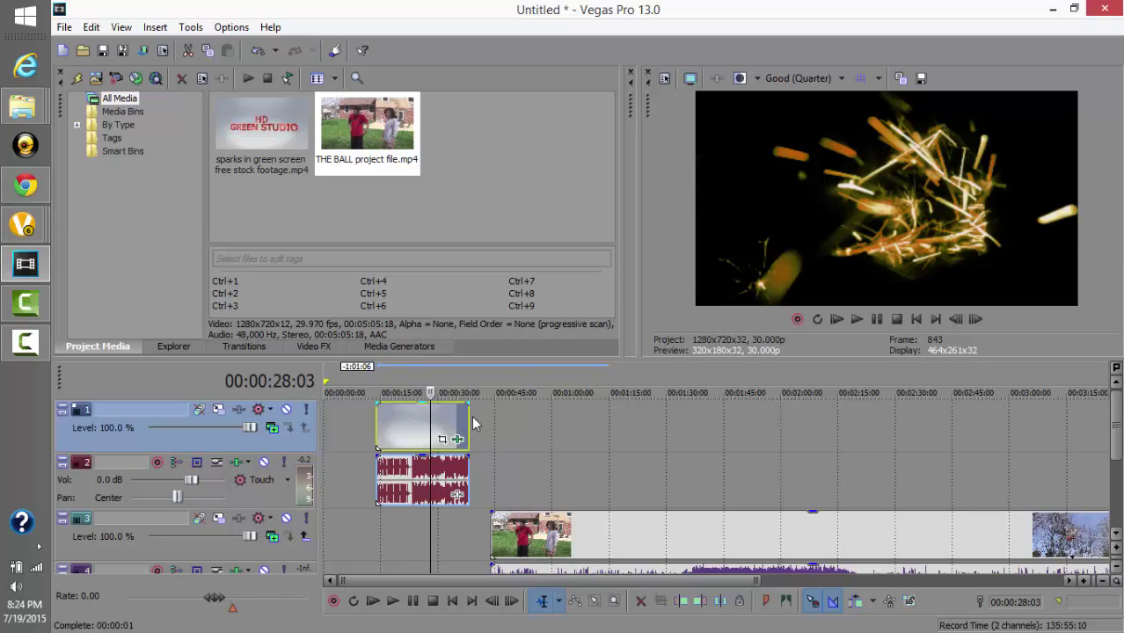
- Shift the sparks clip and audio to about 1:00–1:20 over the backyard footage, scrubbing to check
drag(433, 422, 528, 420)
click(528, 420)
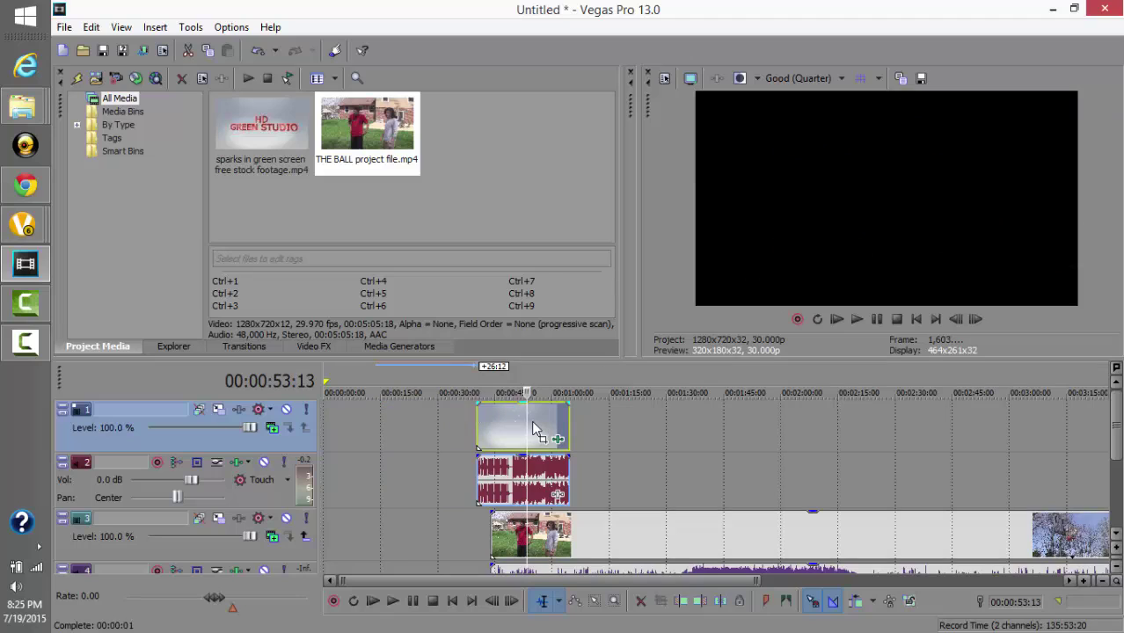
click(546, 422)
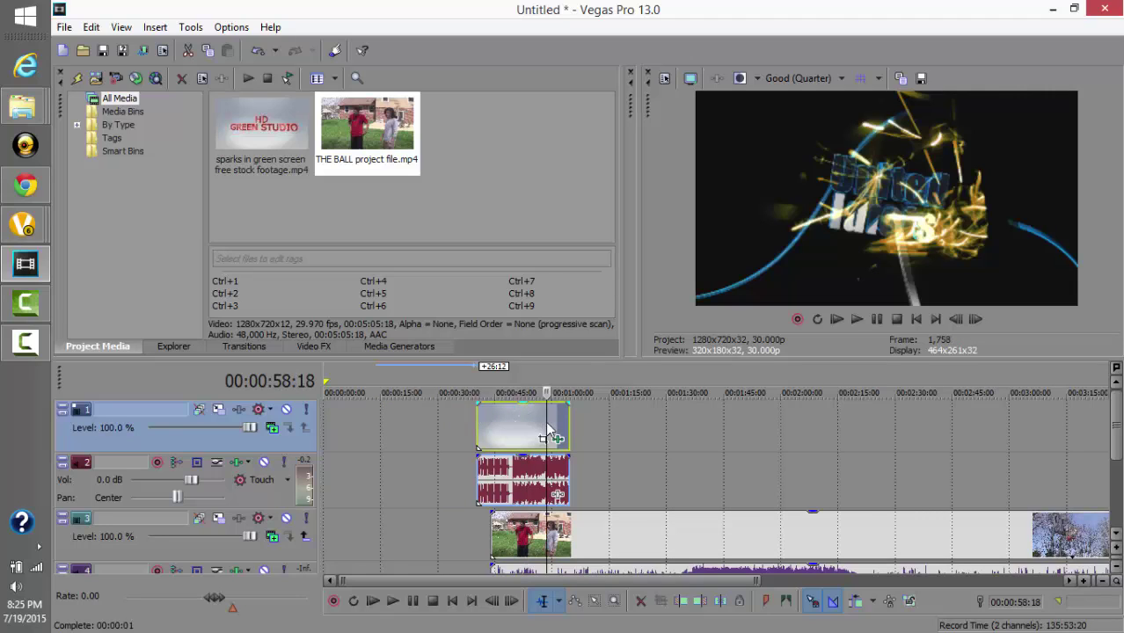
drag(504, 421, 598, 419)
click(598, 420)
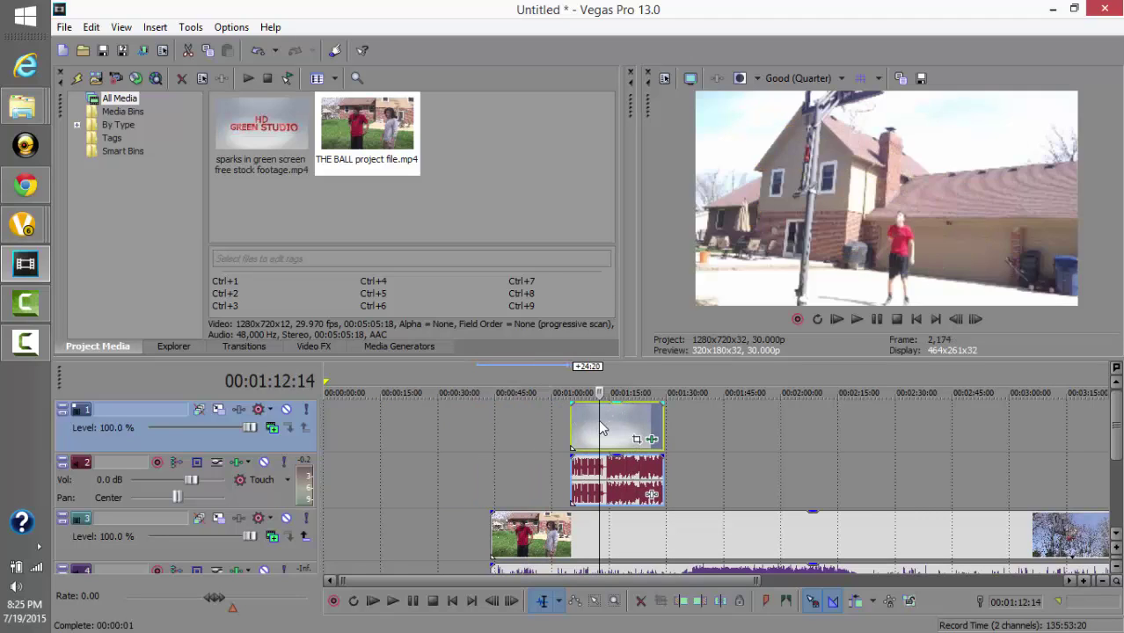
click(611, 430)
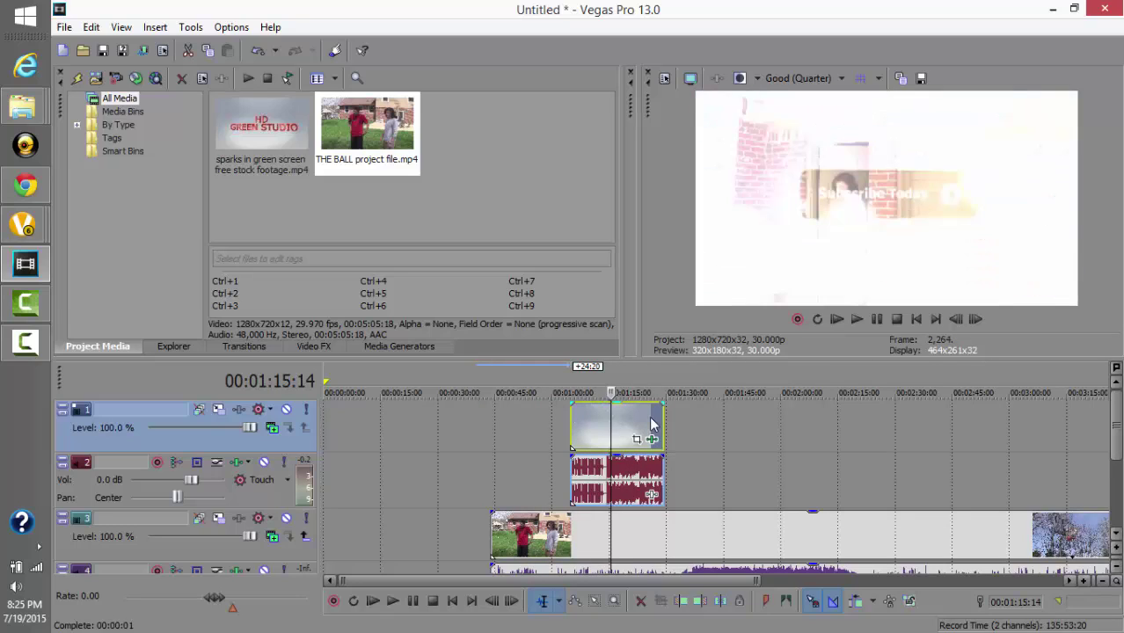
click(644, 428)
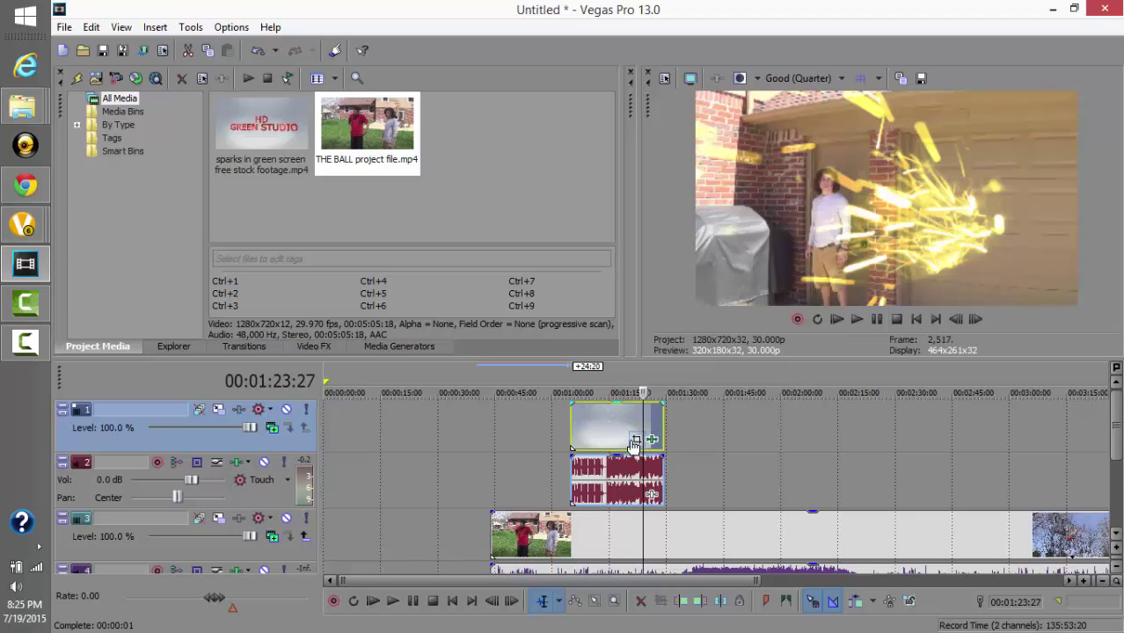
- Remove the sparks audio from its group and delete the audio event
click(638, 424)
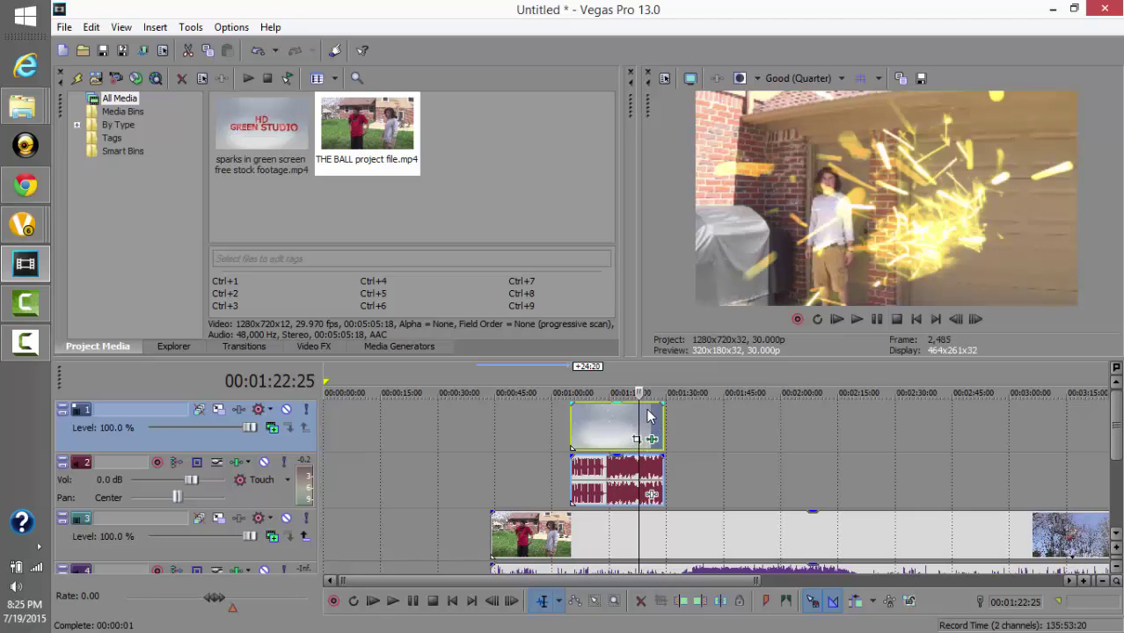
right_click(620, 492)
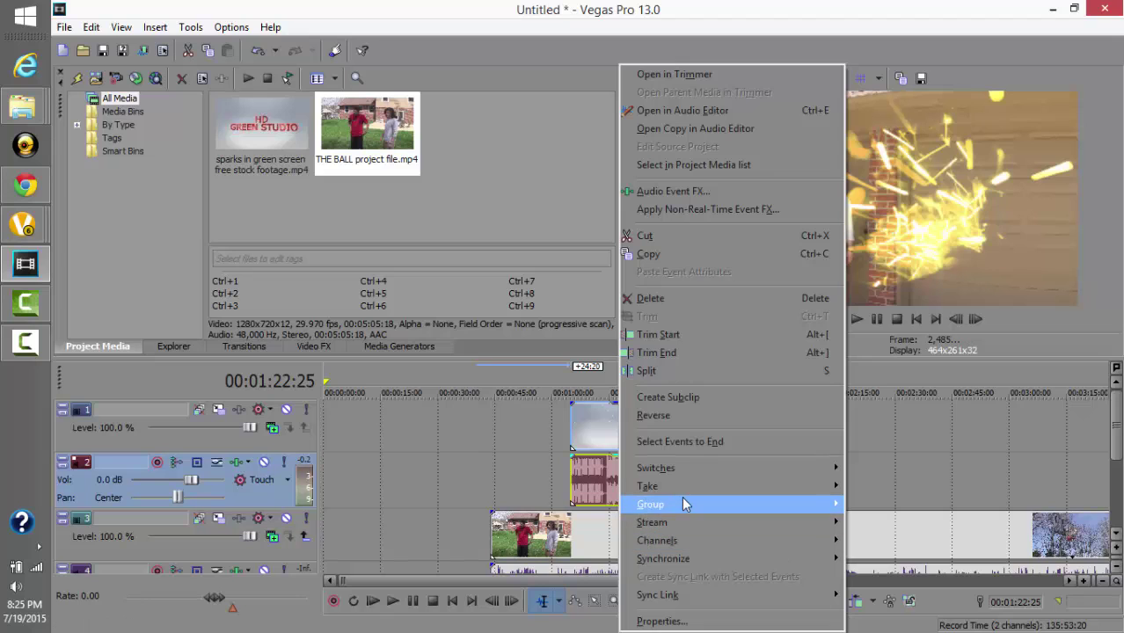
mouse_move(689, 505)
click(916, 405)
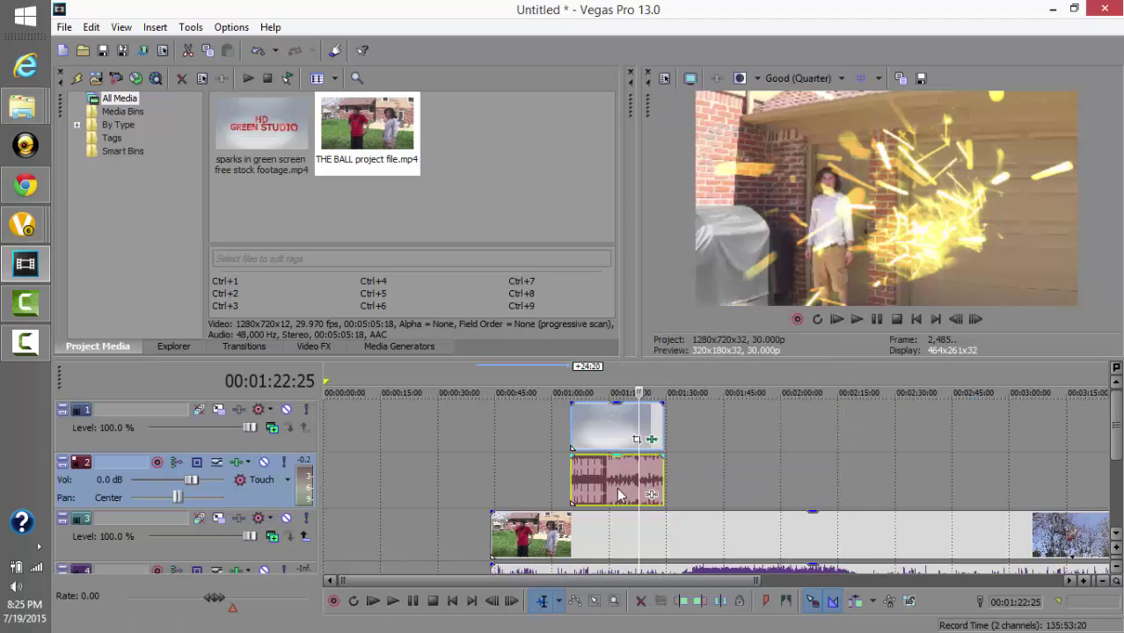
right_click(621, 483)
click(663, 298)
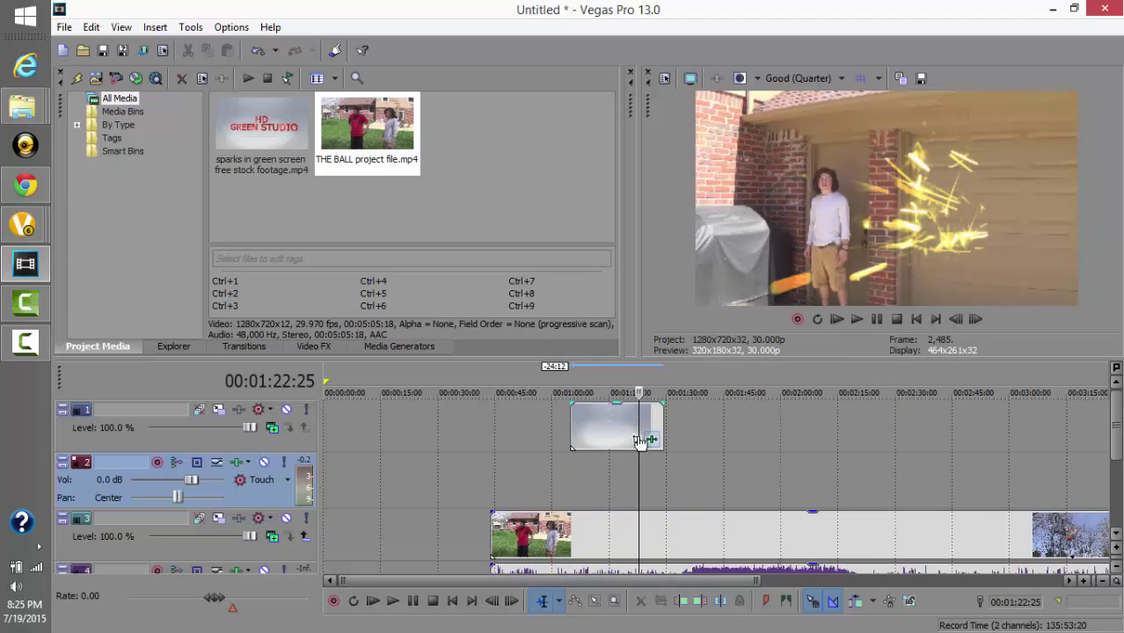
- Play back and scrub the keyed sparks composite over the backyard shot
click(627, 424)
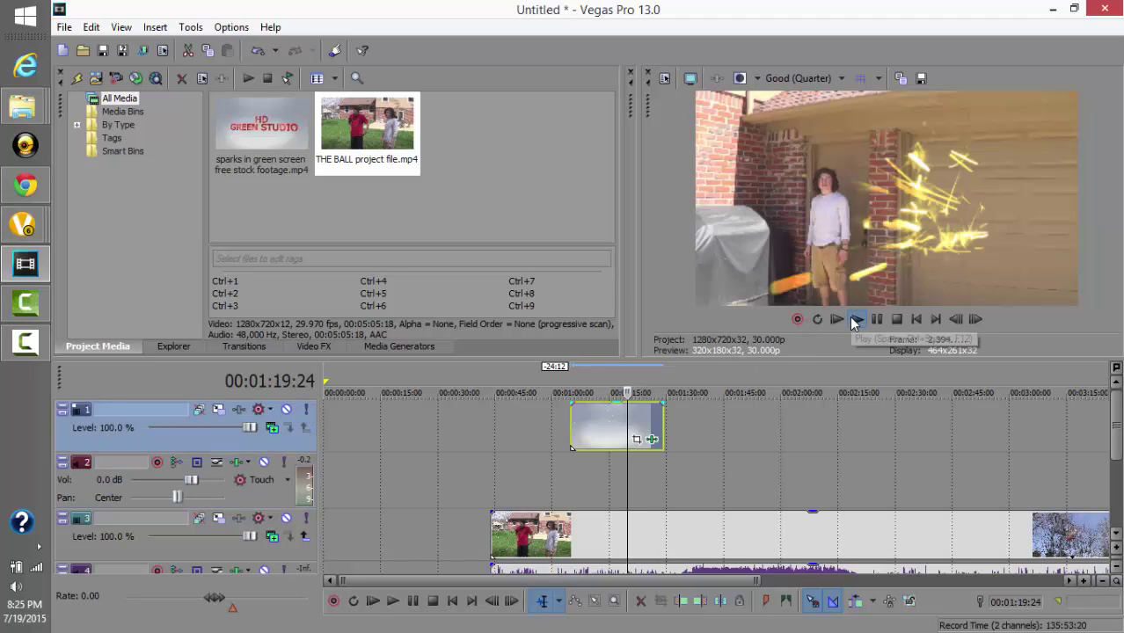
click(873, 319)
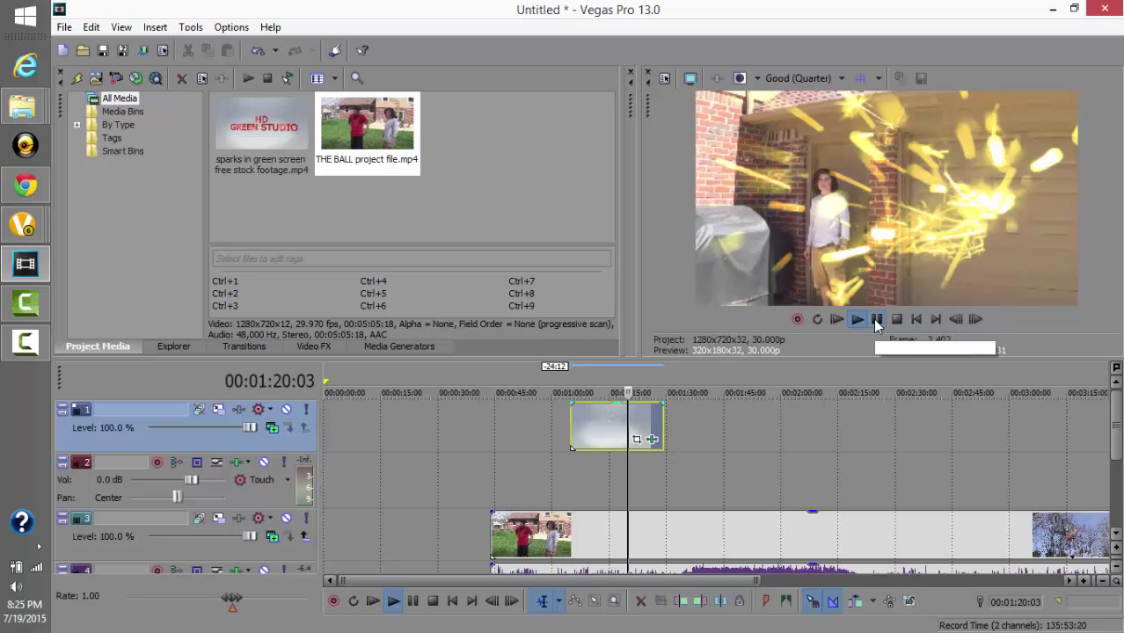
click(876, 322)
click(648, 425)
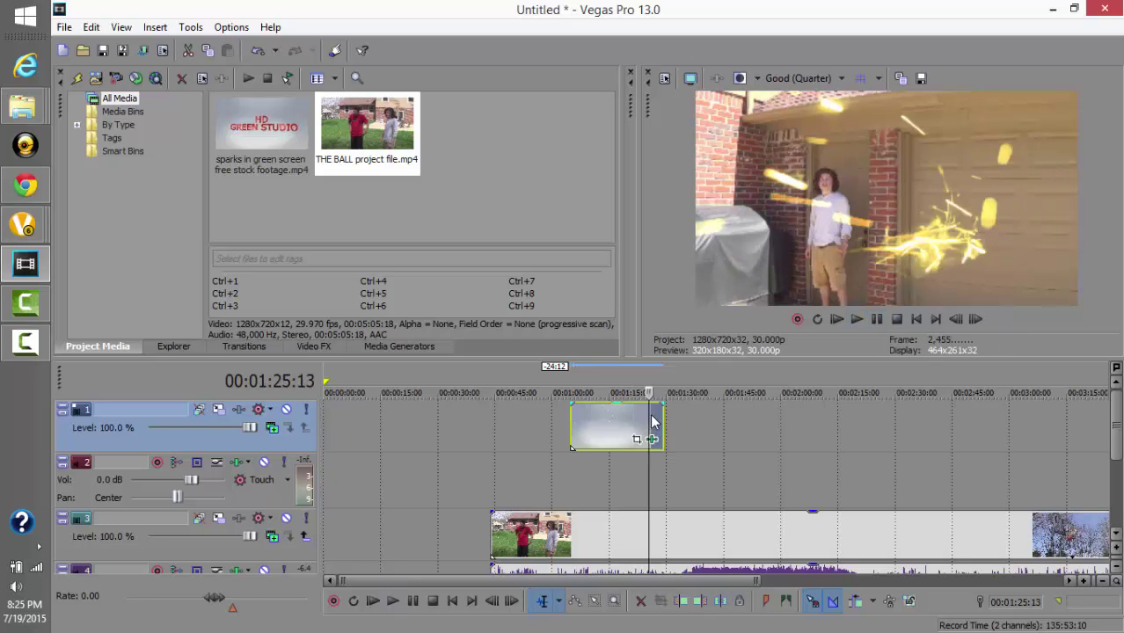
click(651, 438)
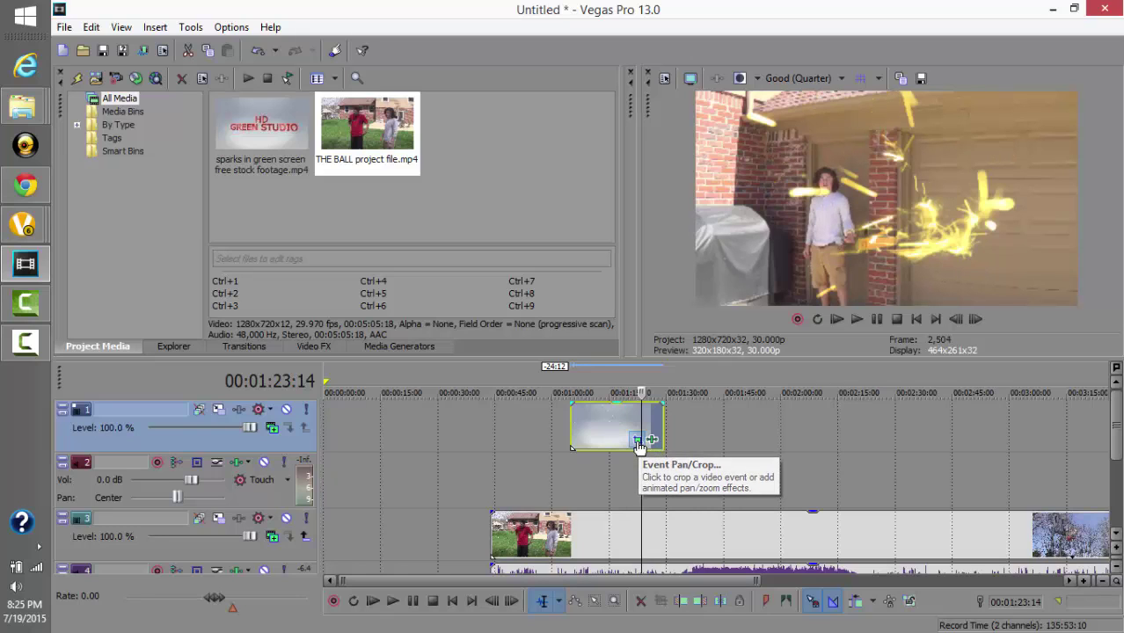
- Shrink the sparks in Pan/Crop, shift them beside the man's hand, and nudge the clip later
click(640, 439)
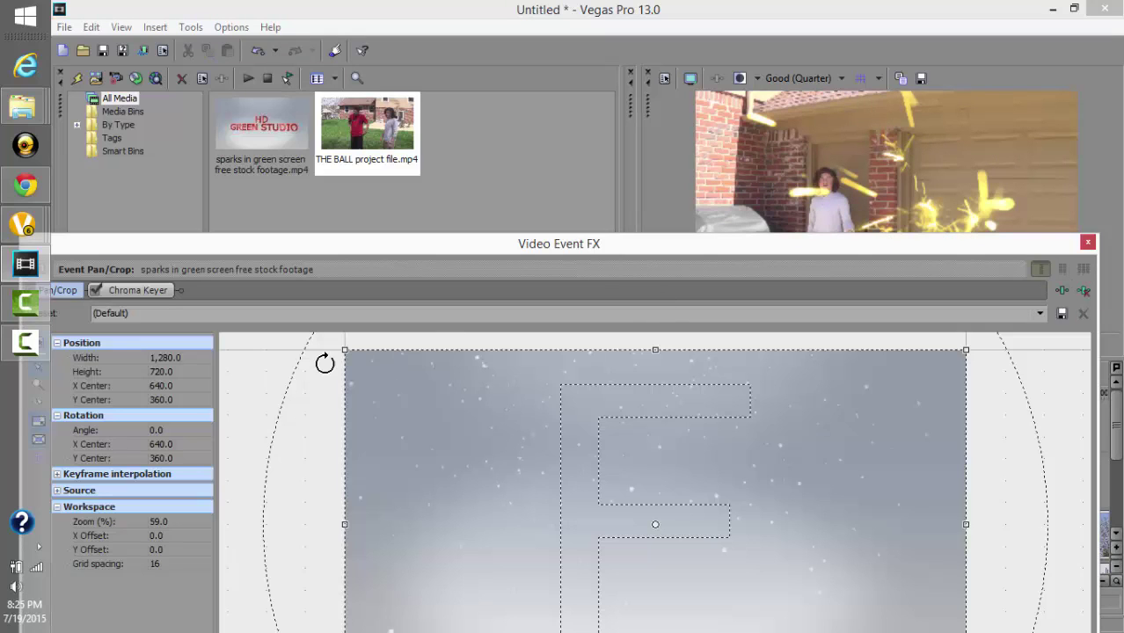
drag(343, 351, 338, 427)
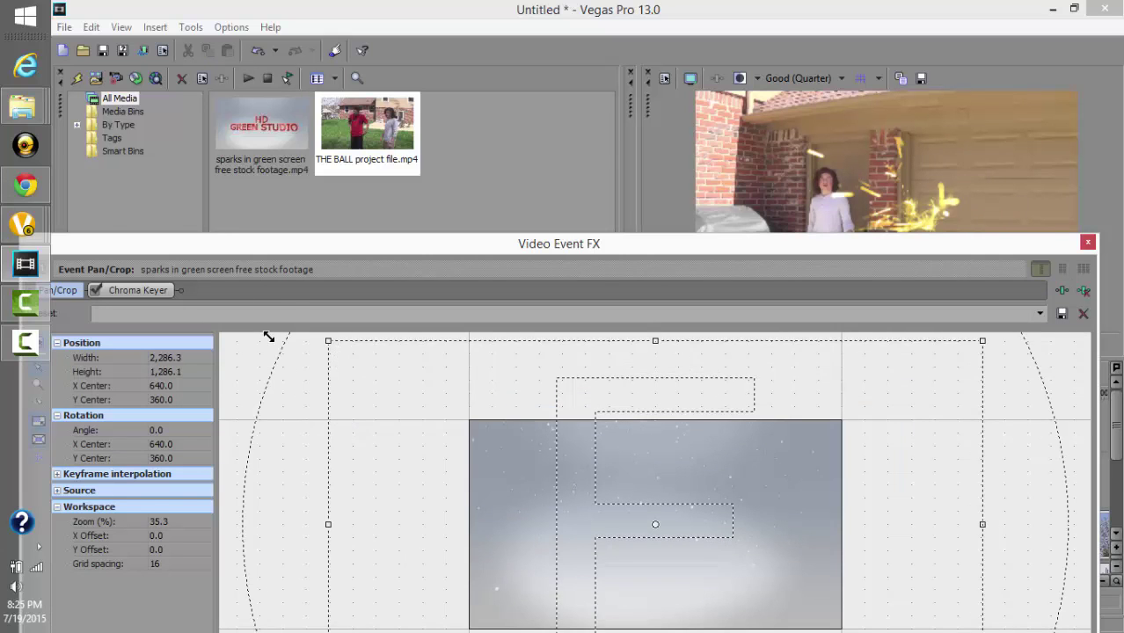
drag(269, 336, 351, 432)
drag(569, 426, 492, 440)
click(1088, 243)
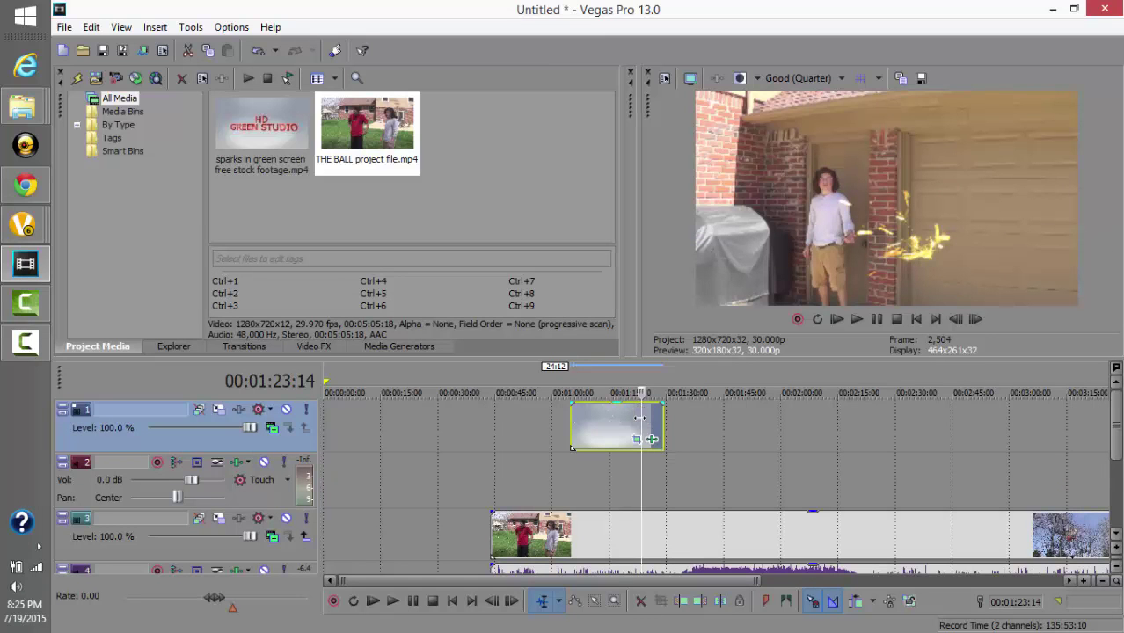
drag(640, 426, 644, 436)
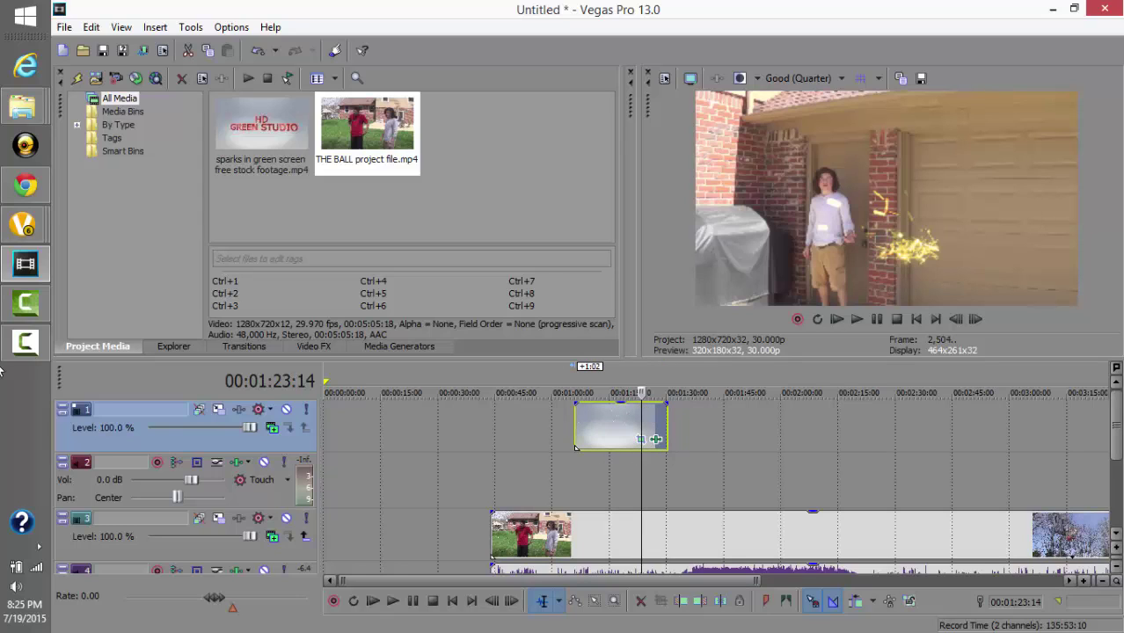